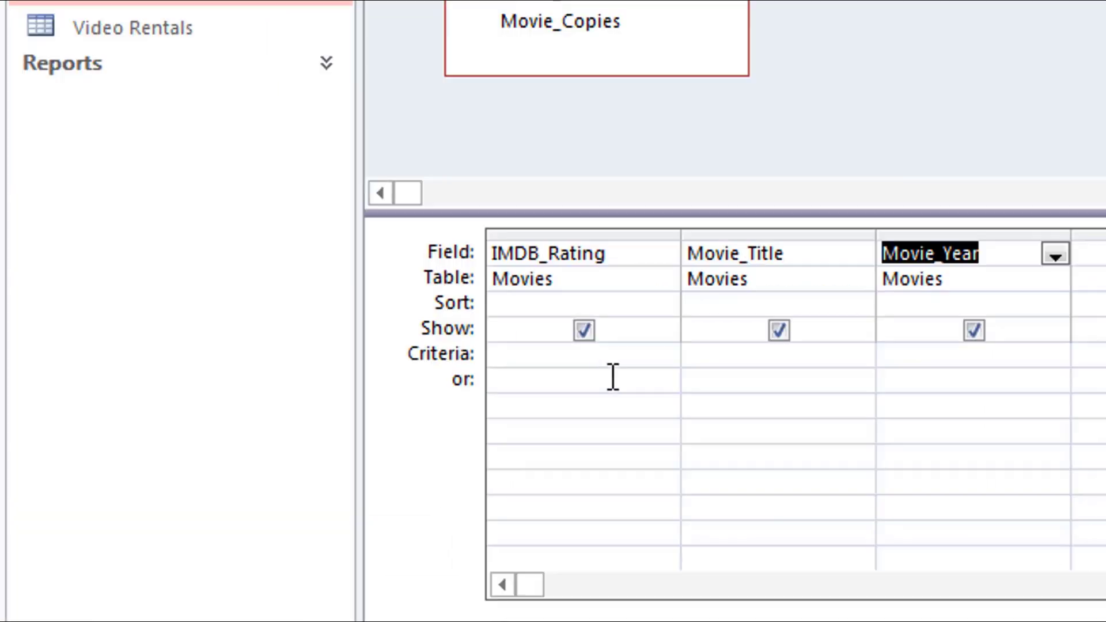
Step: Enter > in the Access Movies query Criteria cell, then switch to the GABF winners browser page
click(598, 363)
text(>)
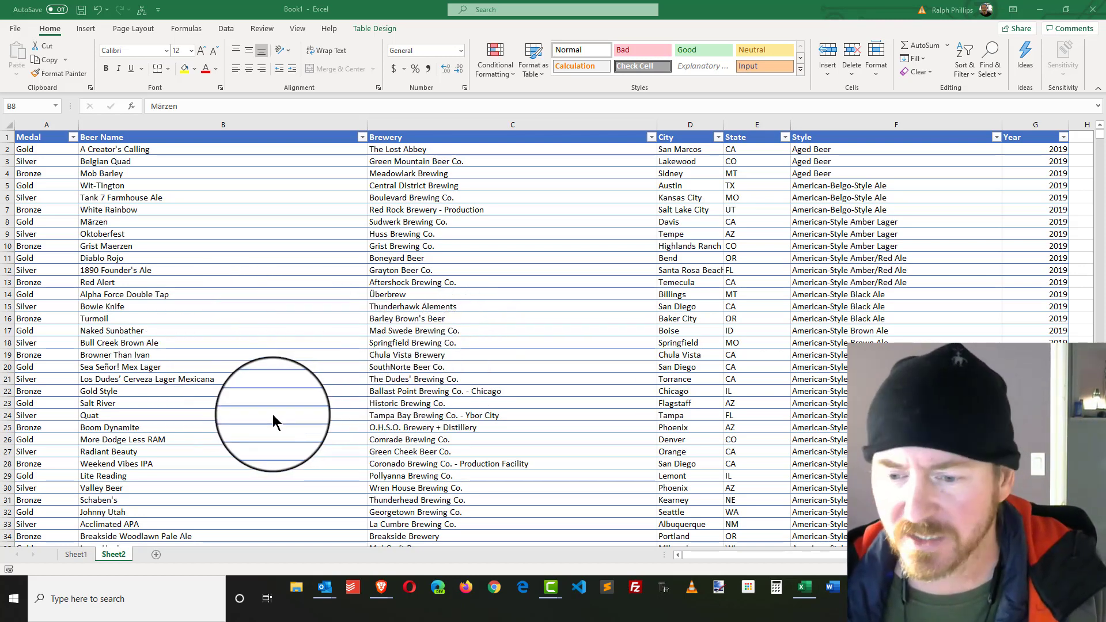
key(alt+Tab)
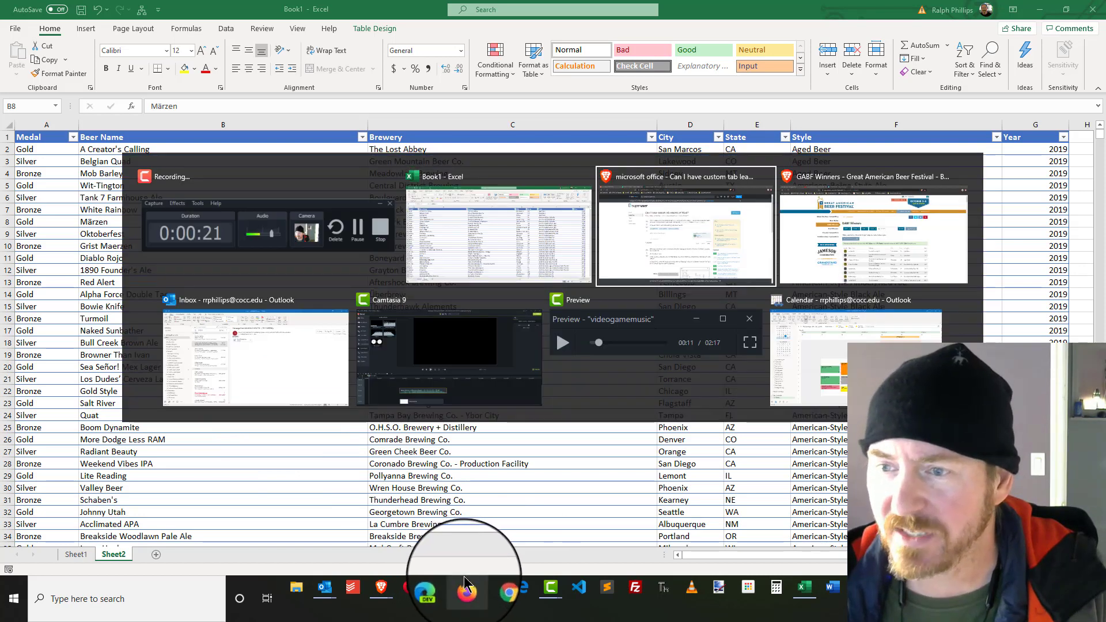
key(Tab)
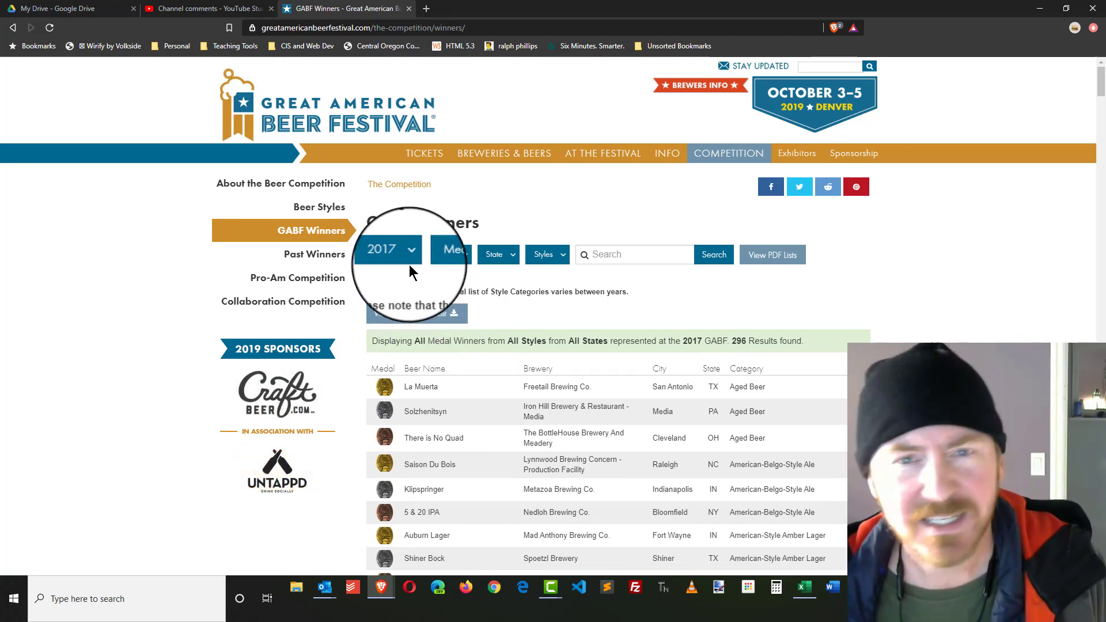
Step: Switch from the 2017 GABF winners page back to the Excel beer winners sheet
key(alt+Tab)
key(alt+Tab)
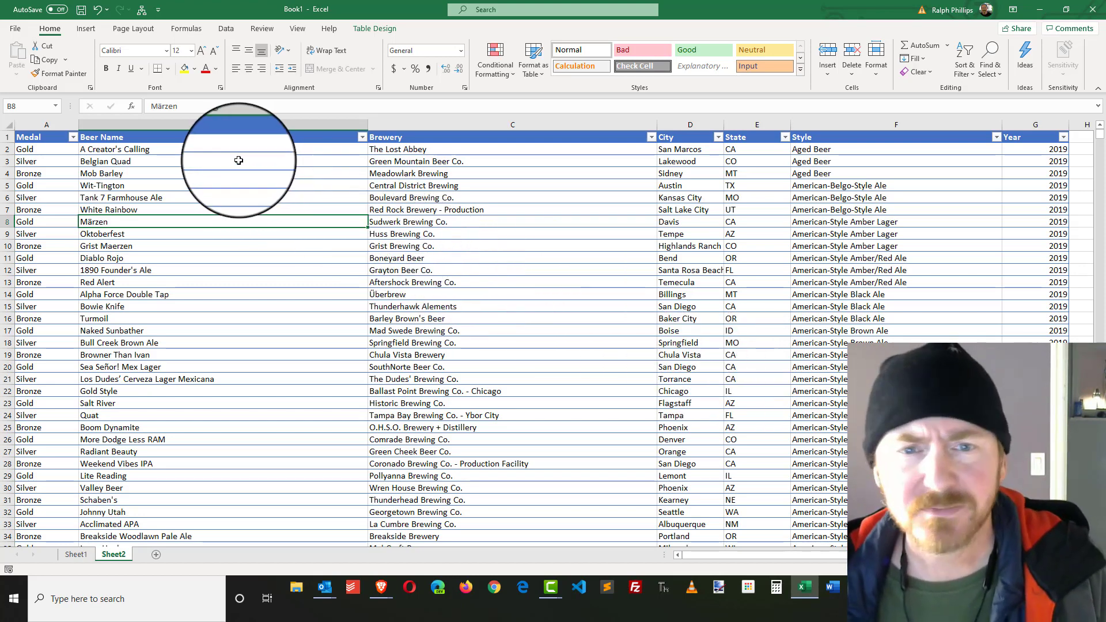
Step: Apply a Duplicate Values rule with light red fill to the Beer Name cells from B2 down
click(230, 152)
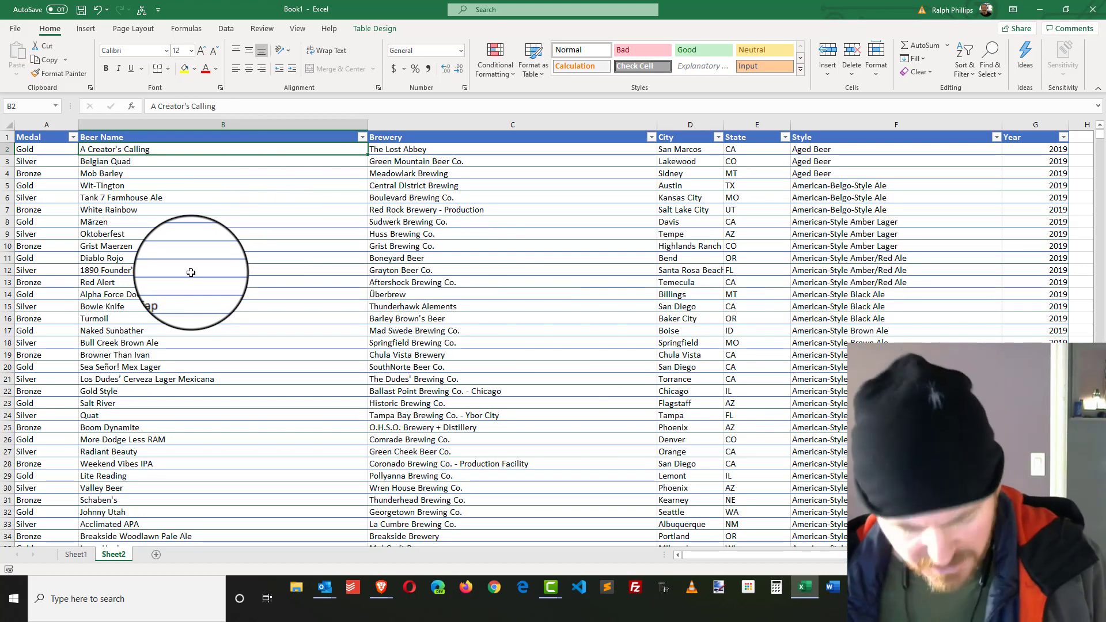
key(ctrl+shift+Down)
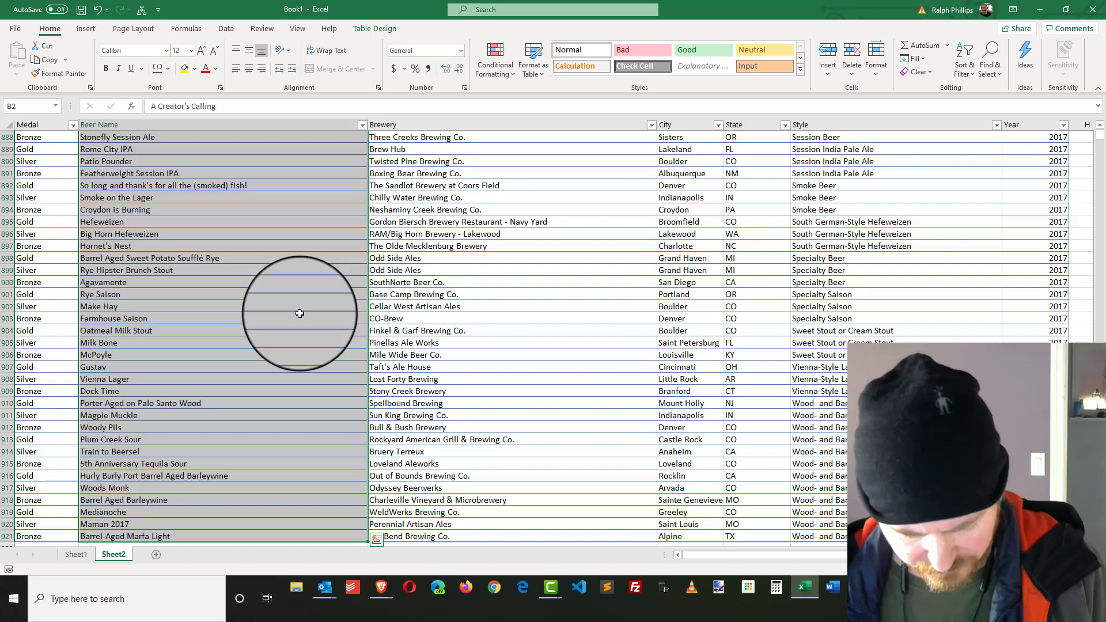
key(ctrl+Home)
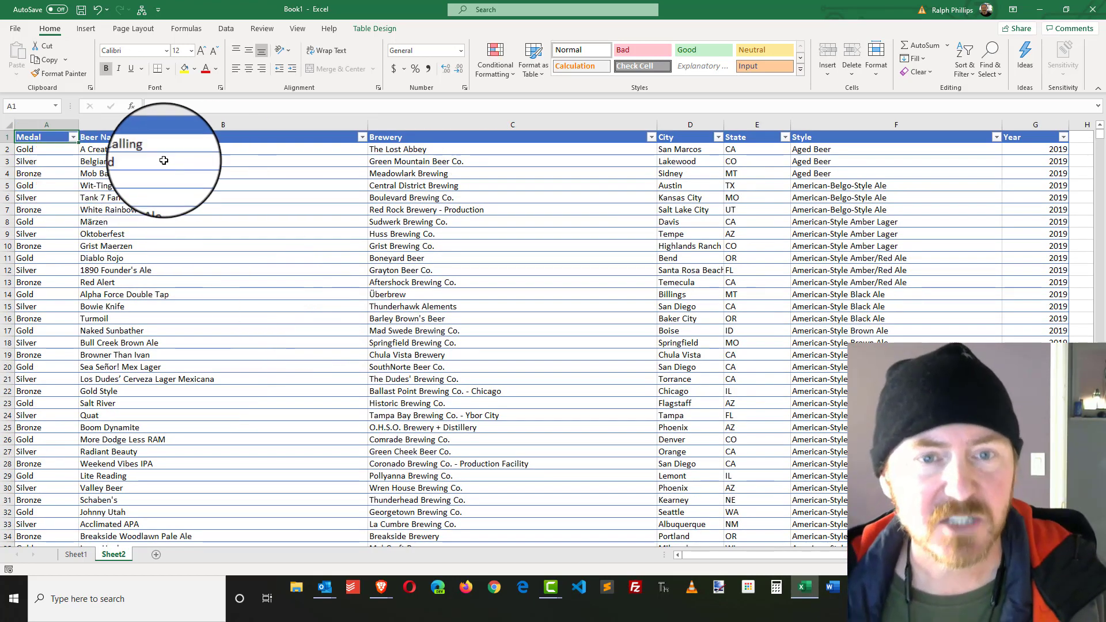
click(155, 150)
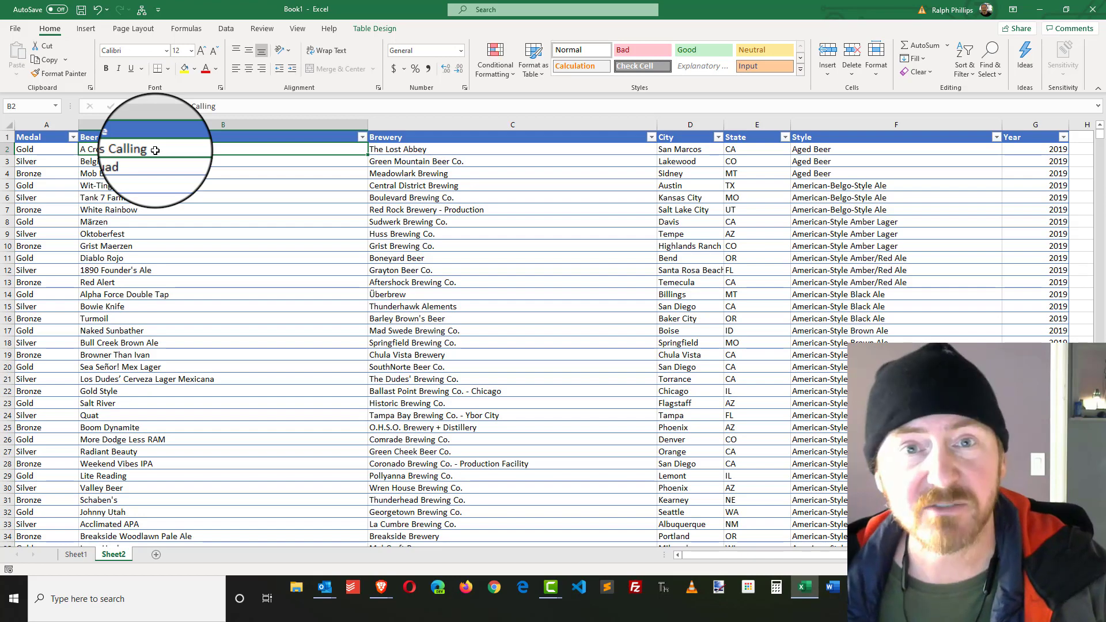
key(ctrl+shift+Down)
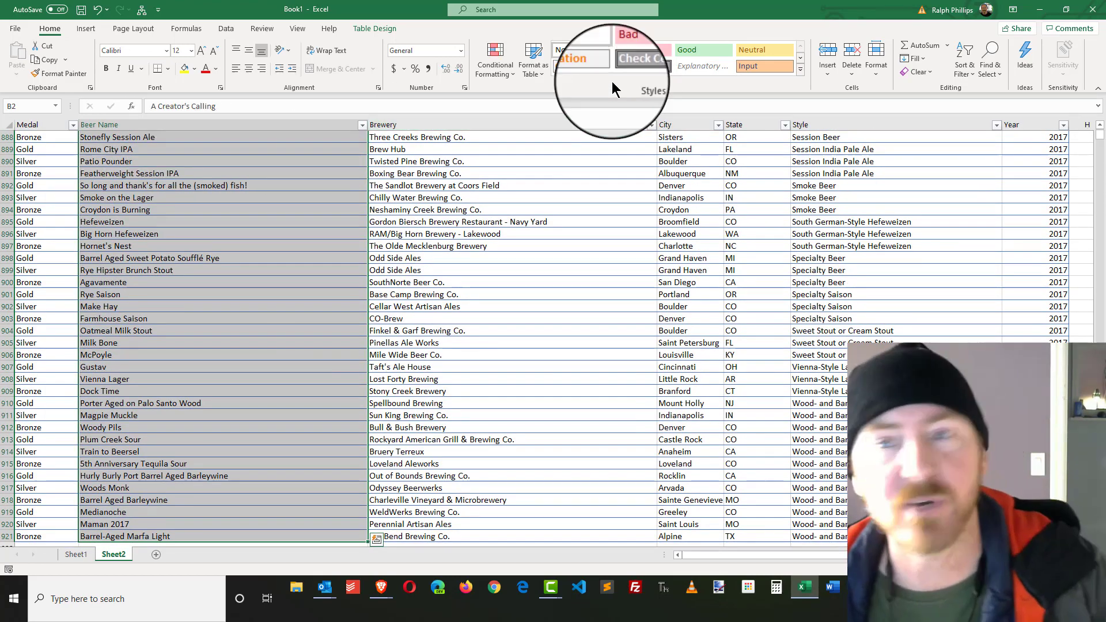
click(498, 68)
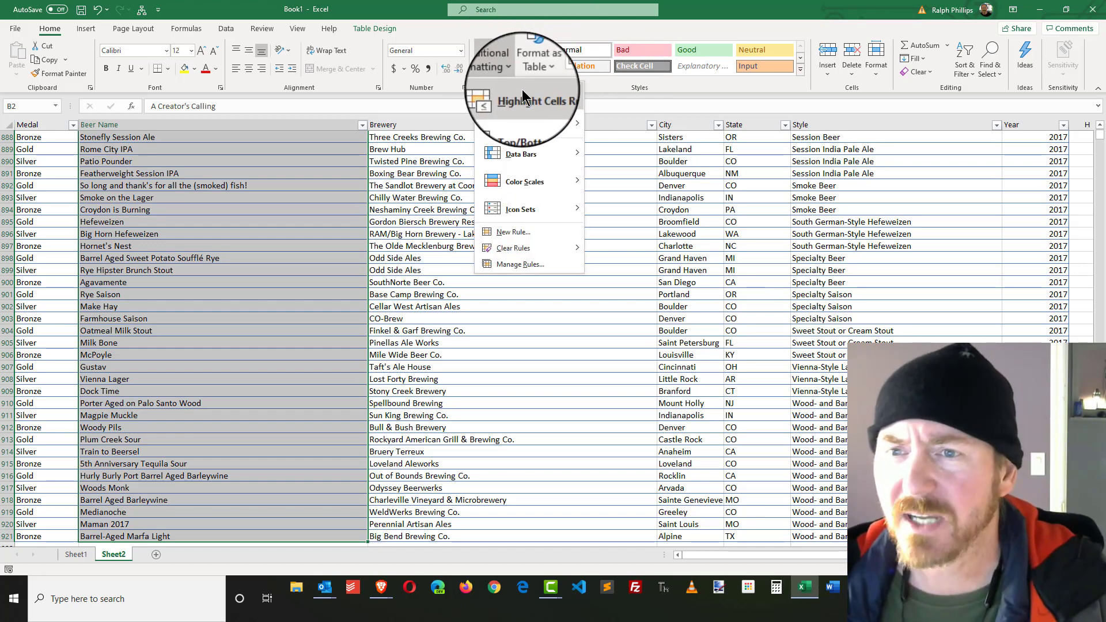
mouse_move(524, 98)
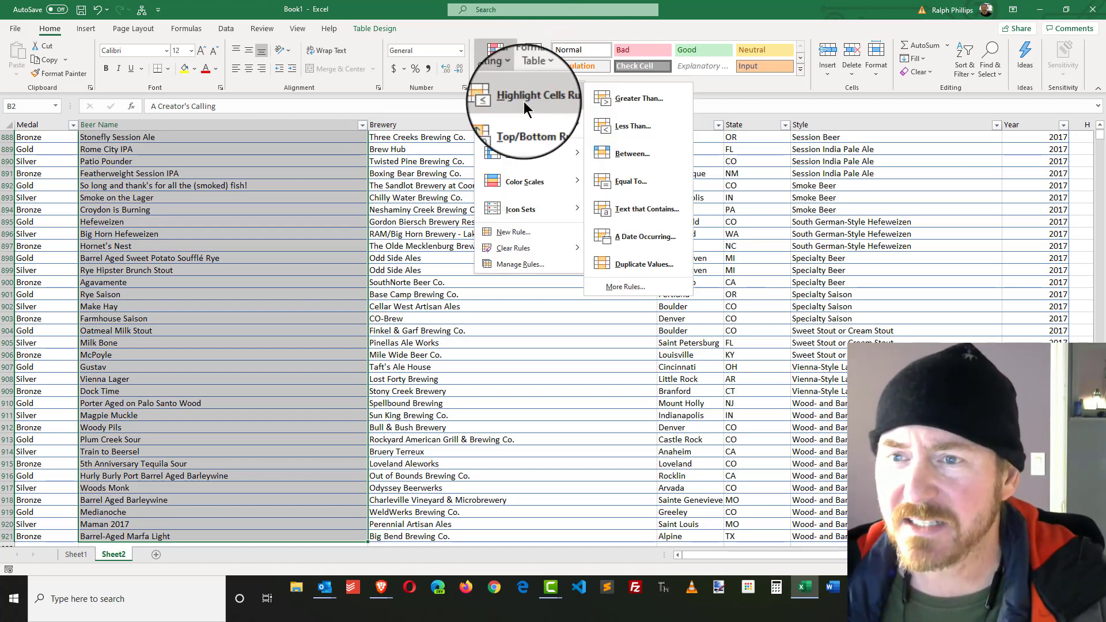
click(631, 265)
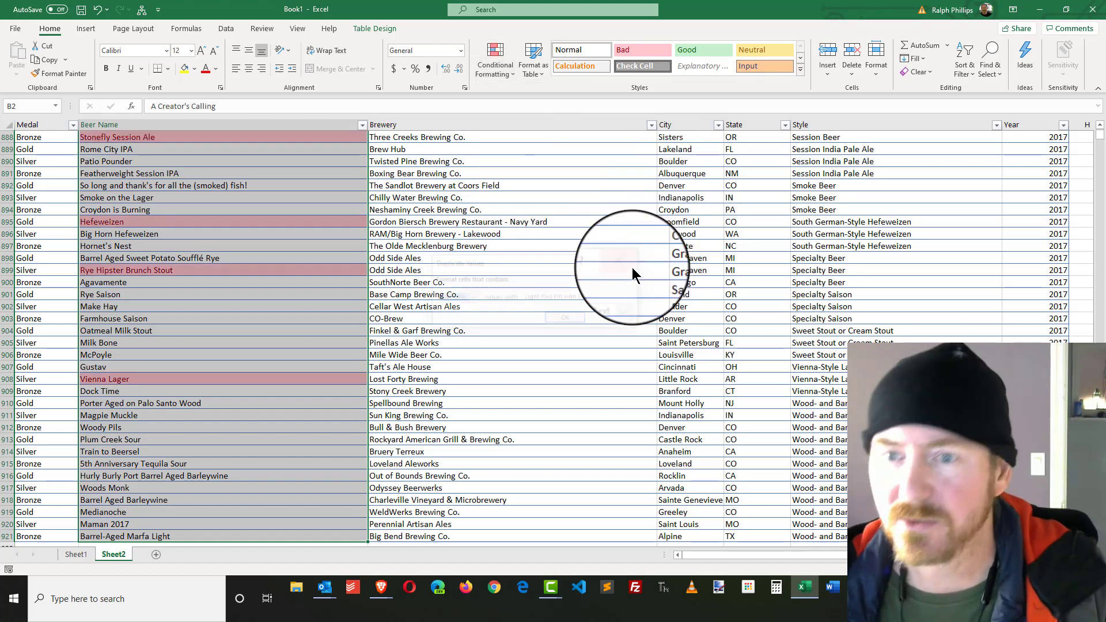
click(566, 321)
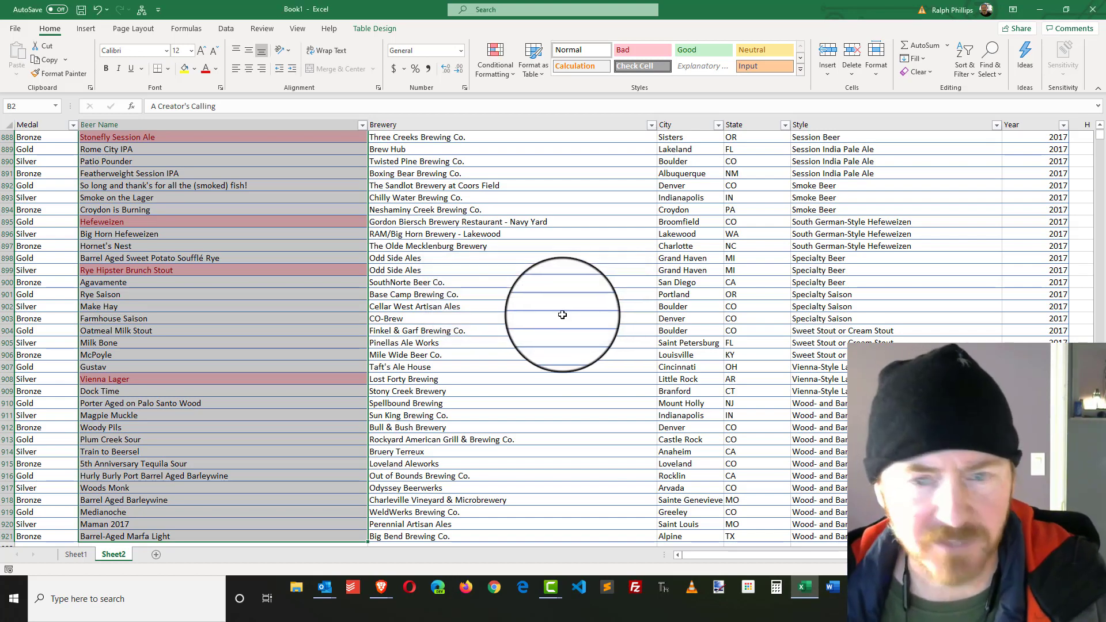
Step: Sort the Beer Name column by its pink cell colour so duplicate names sit at the top
click(274, 309)
scroll(271, 308, up, 18)
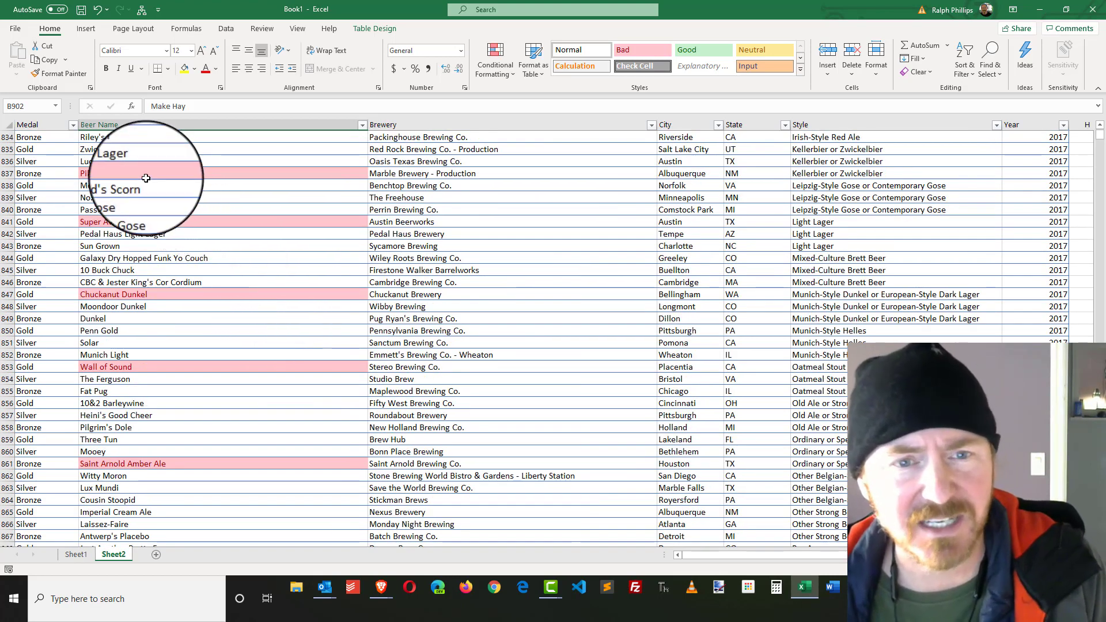
click(364, 125)
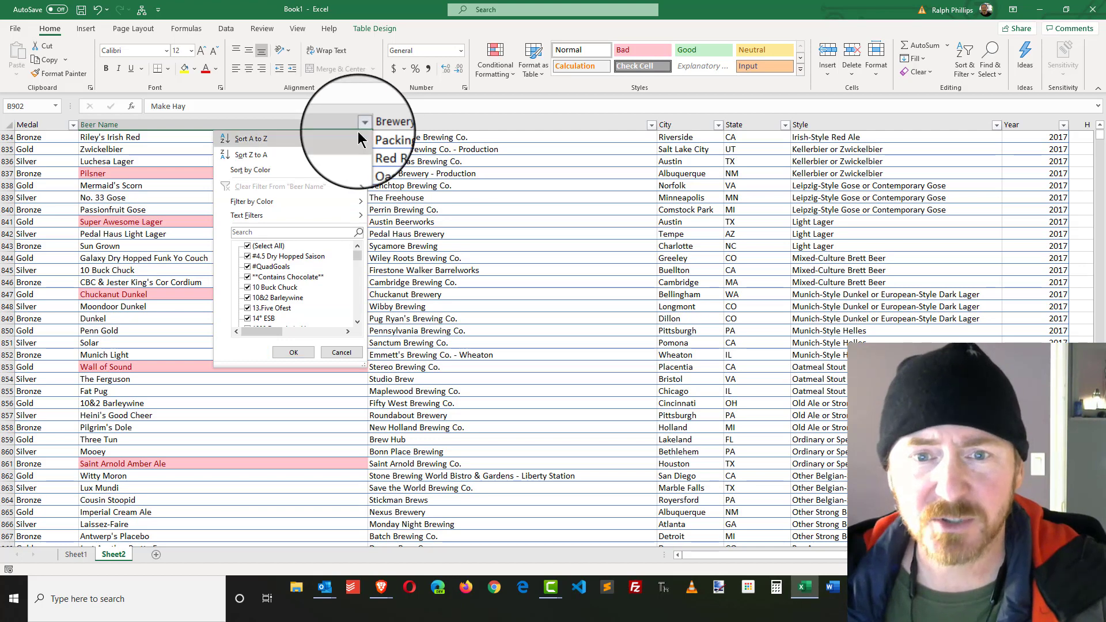
mouse_move(255, 173)
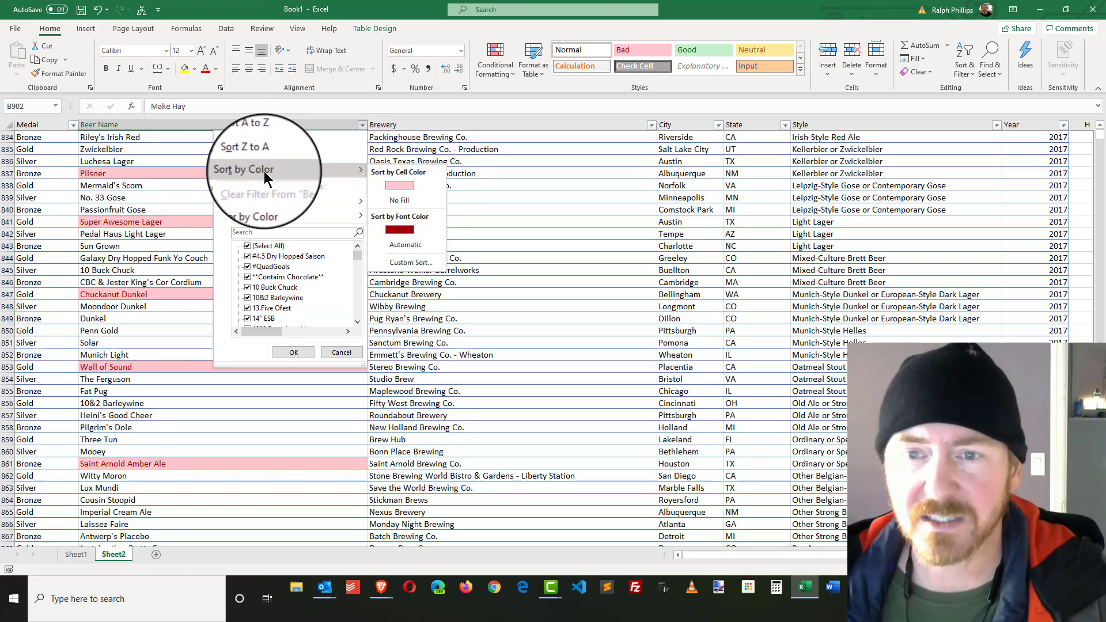
click(403, 186)
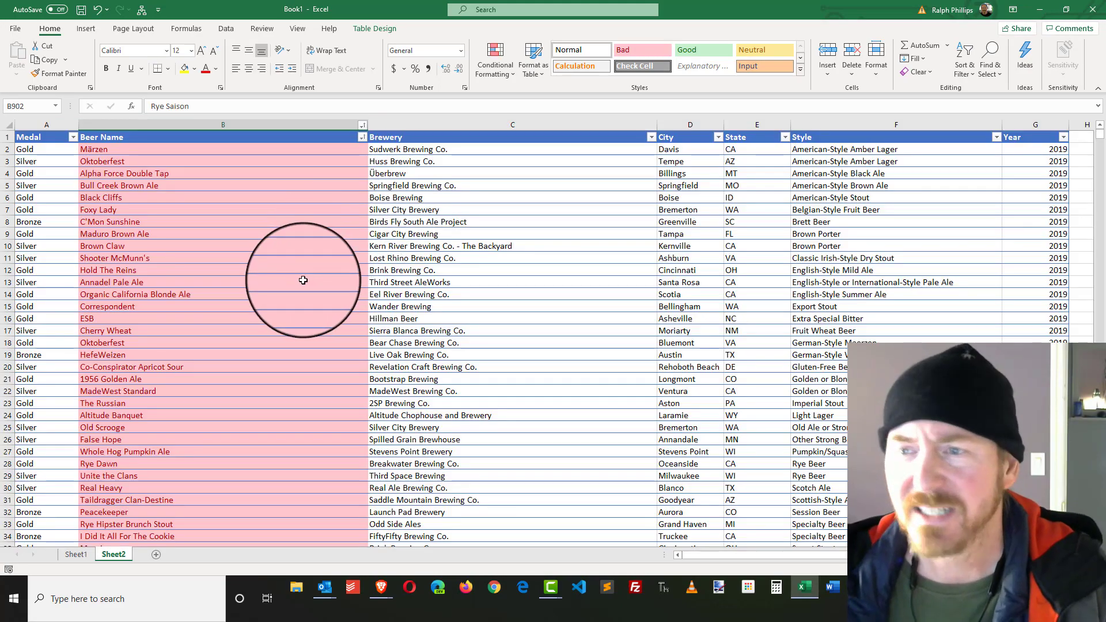
scroll(303, 280, down, 11)
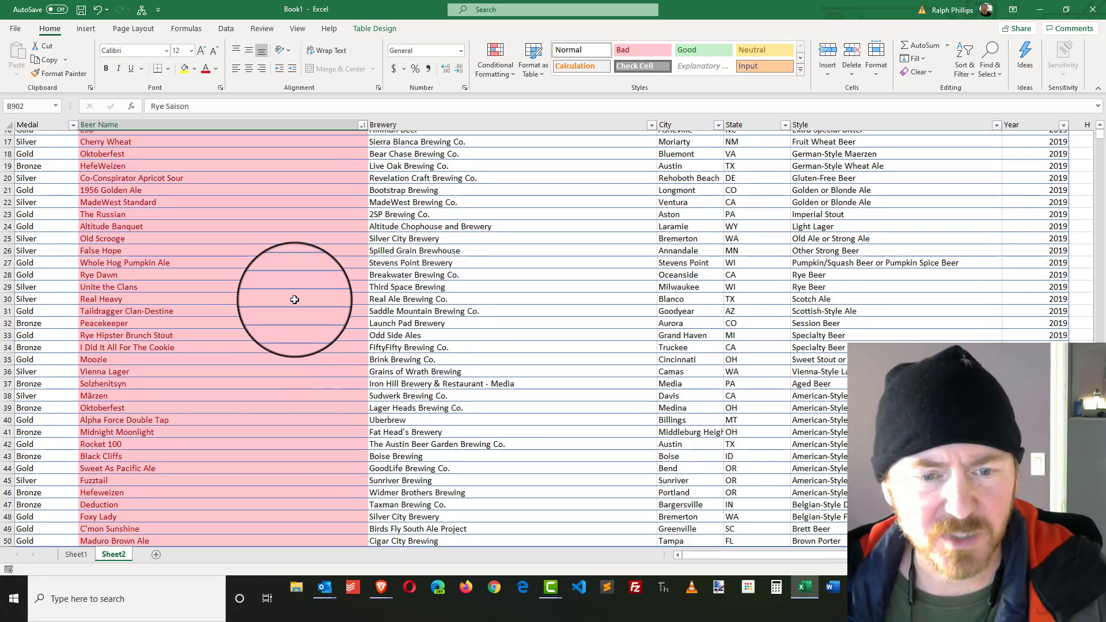
scroll(294, 299, up, 11)
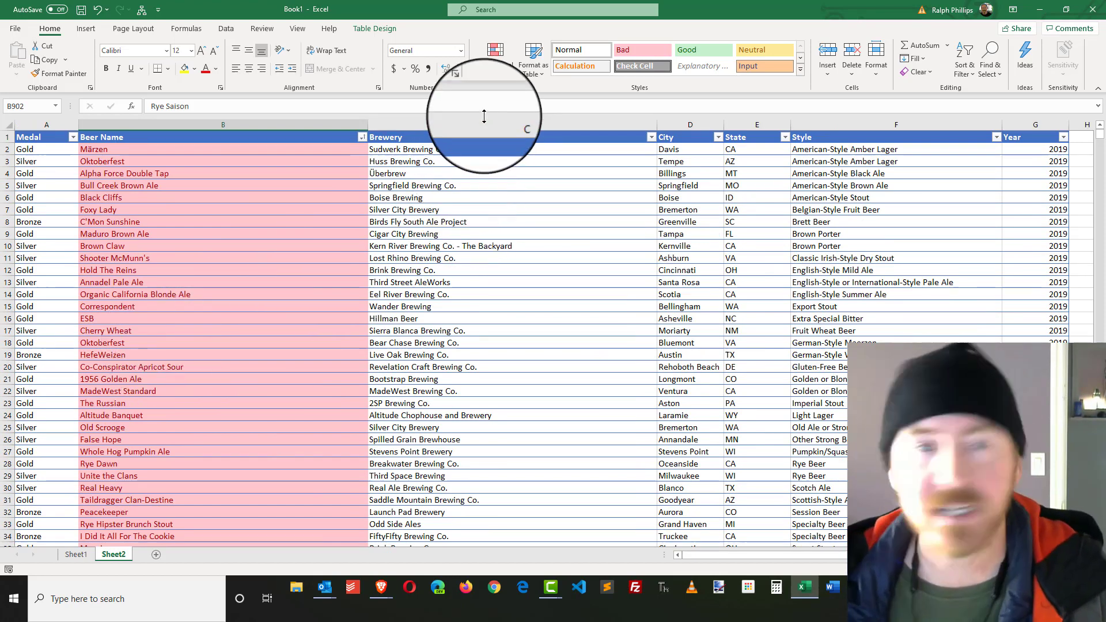
Step: Add a second sort level on Beer Name by cell values A to Z, below the pink-colour level
click(230, 31)
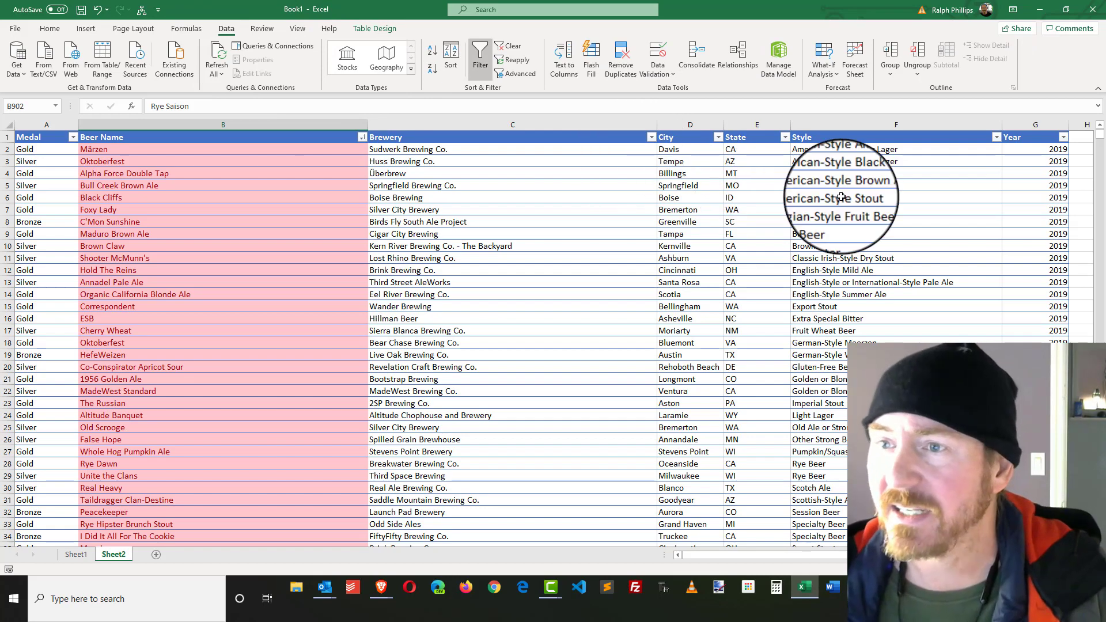
click(451, 51)
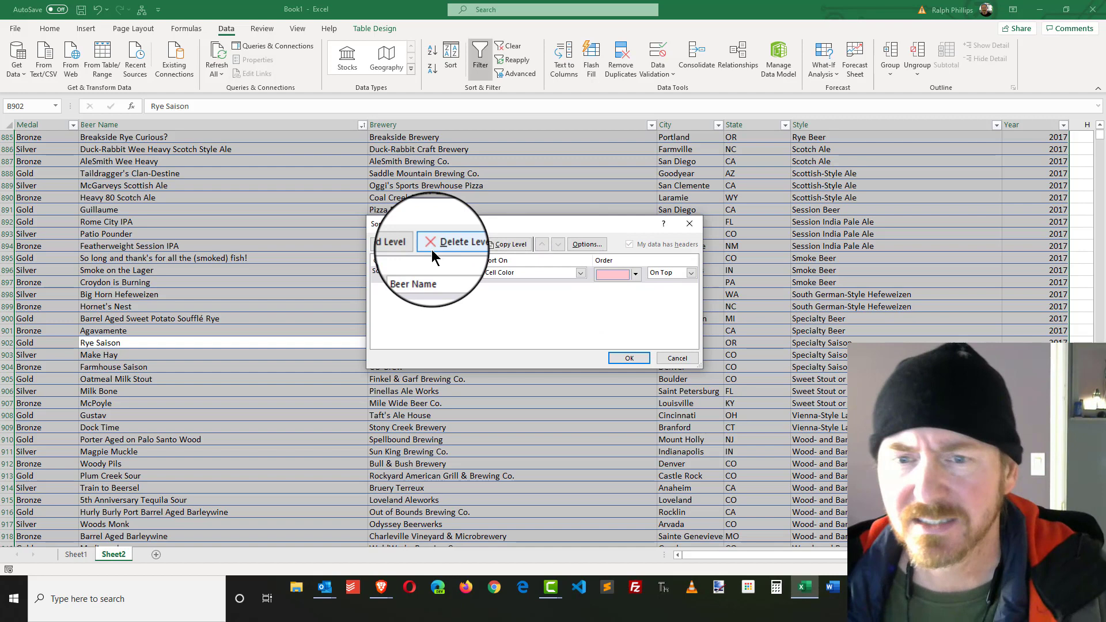
click(410, 248)
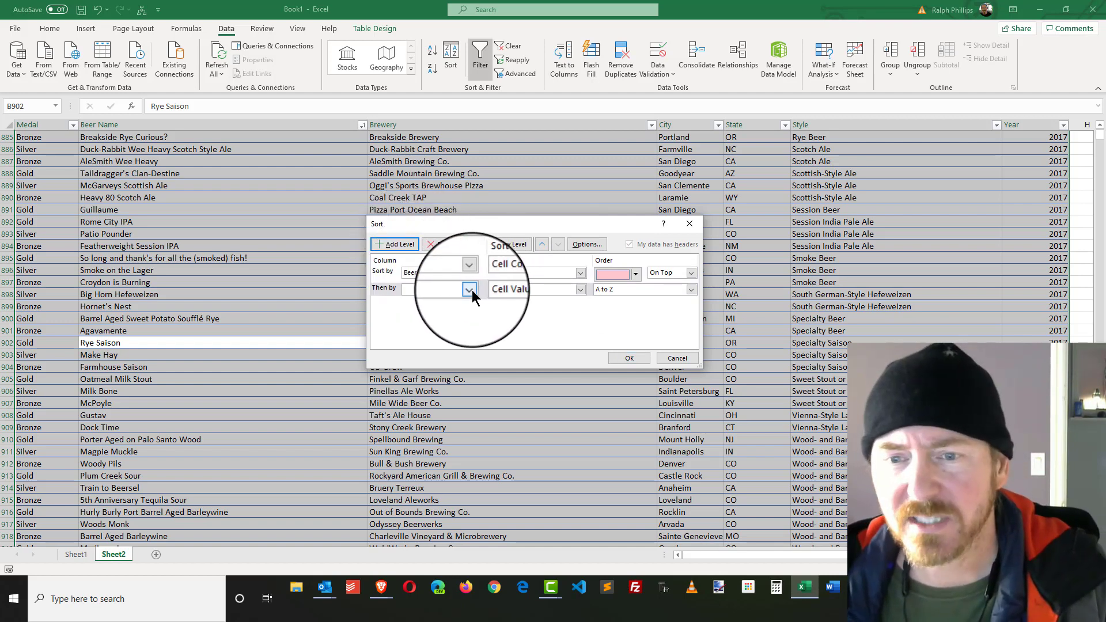
click(469, 289)
click(442, 304)
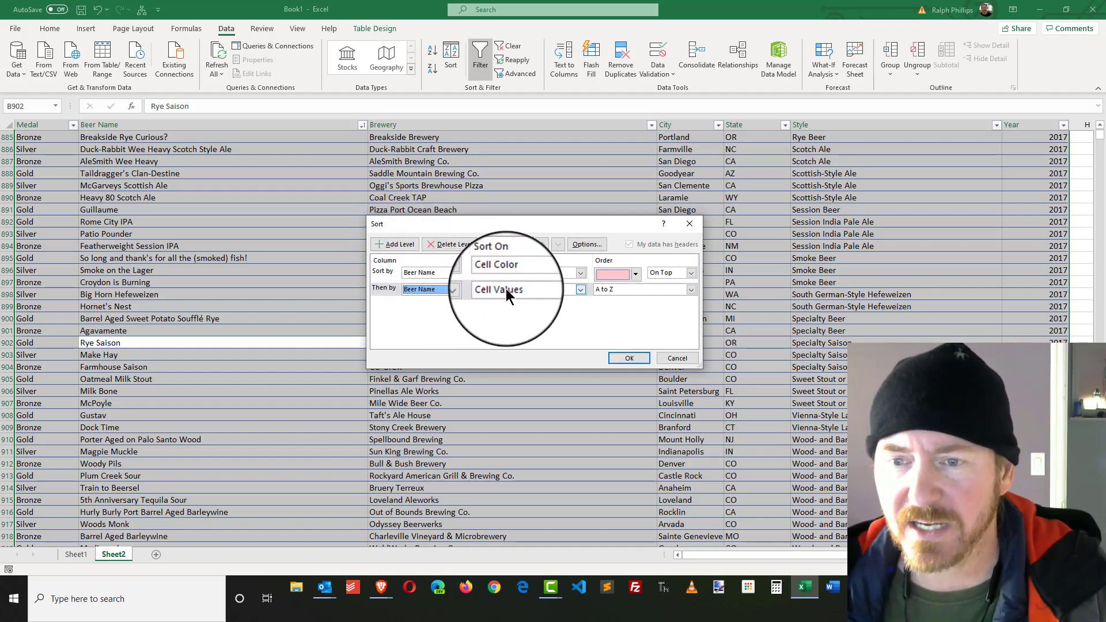
click(507, 289)
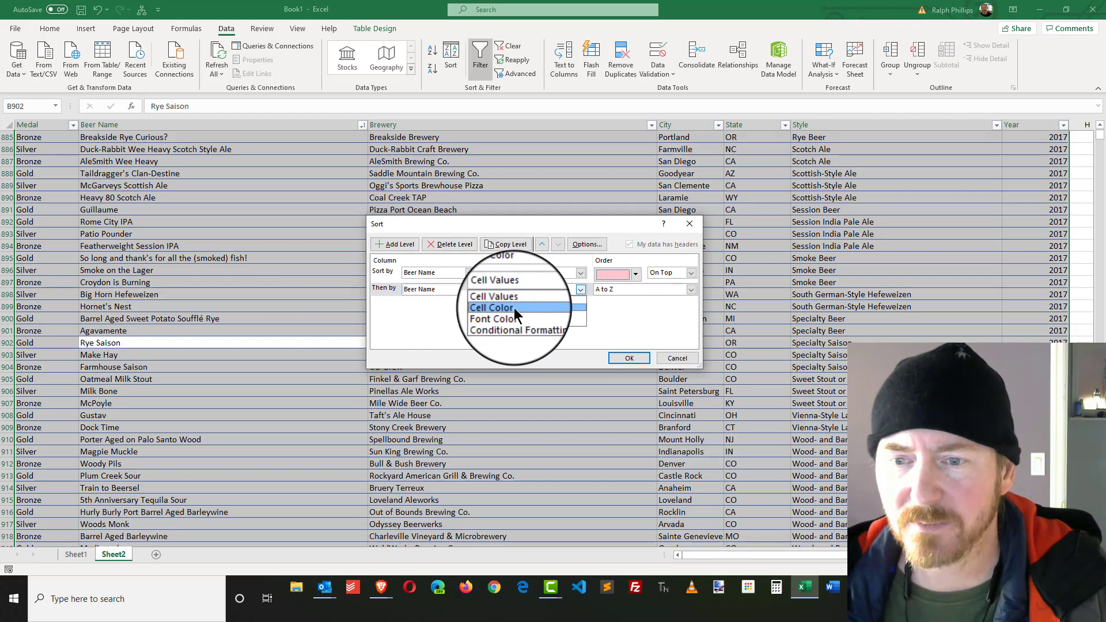
click(583, 295)
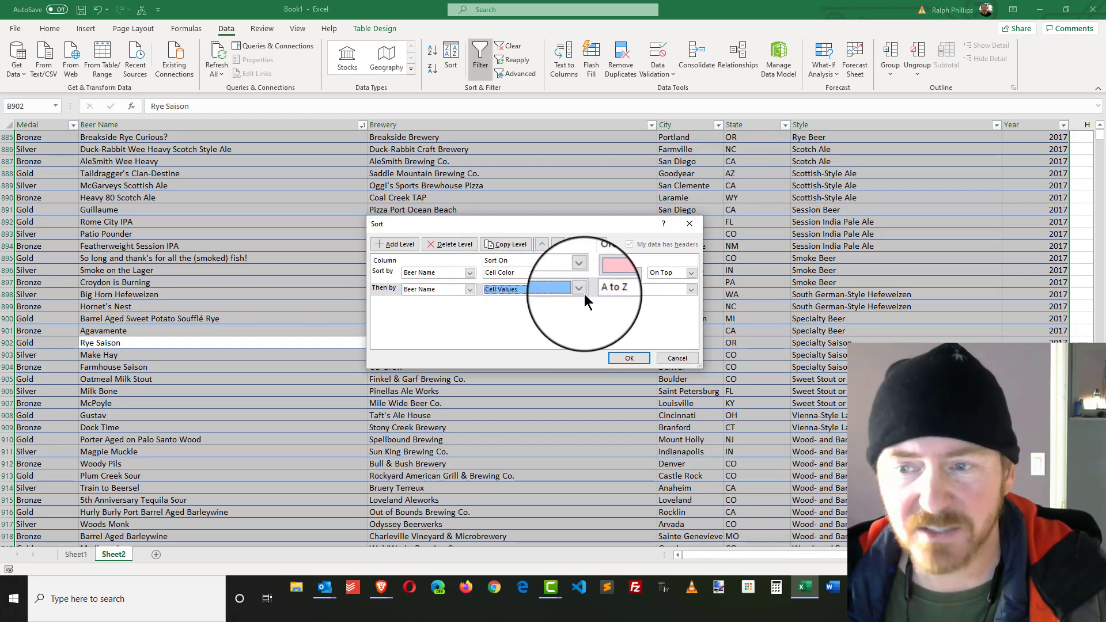
click(629, 358)
scroll(532, 313, up, 8)
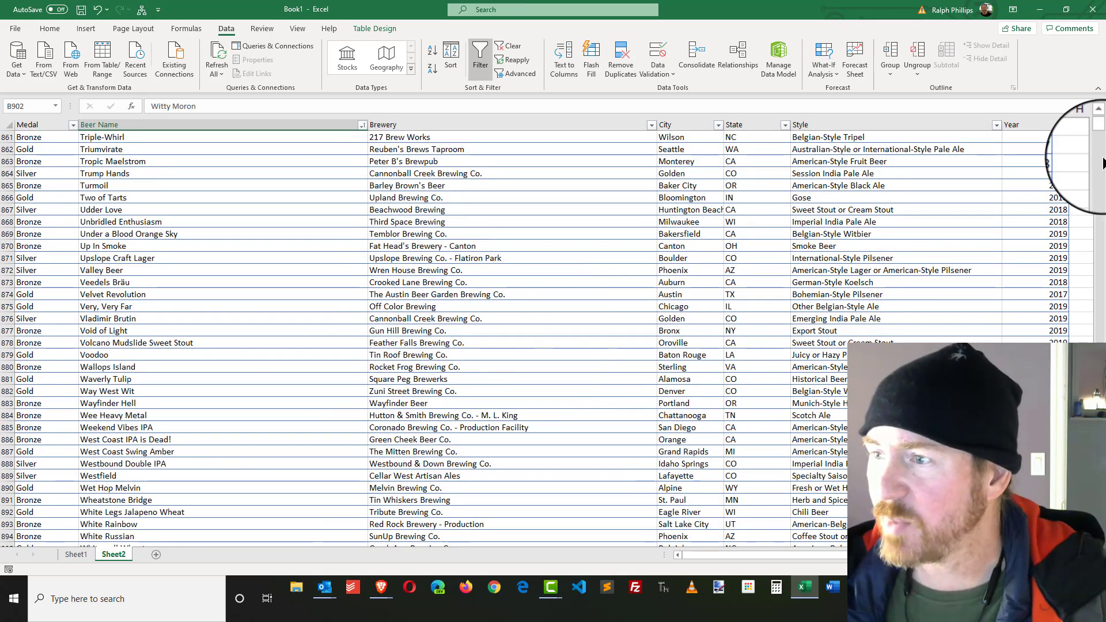
drag(1099, 139, 1099, 131)
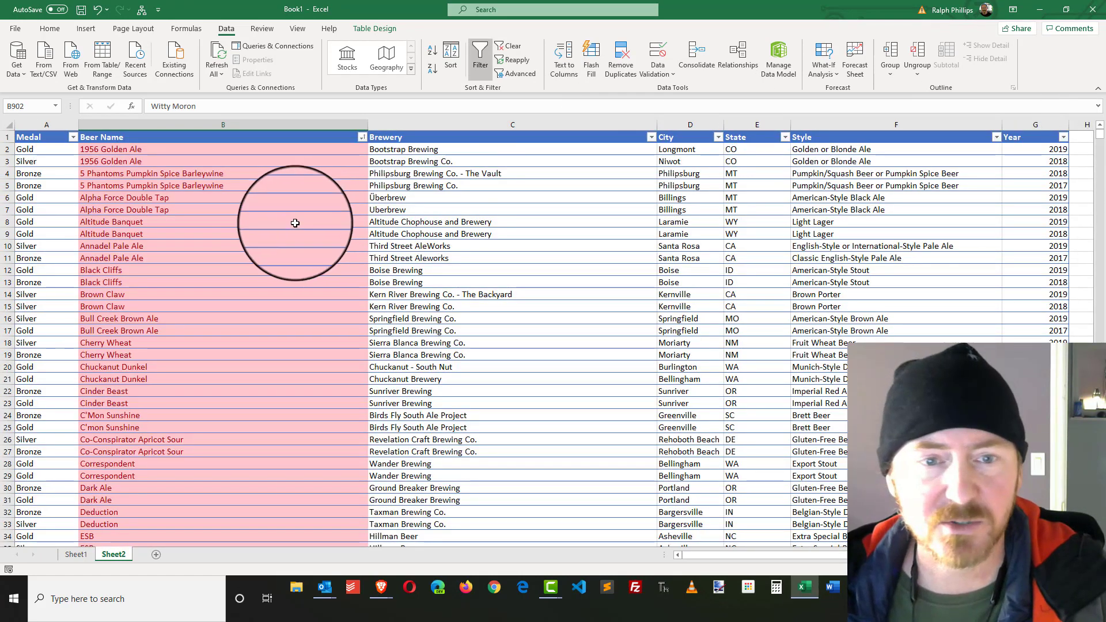
Step: Inspect highlighted entries such as 5 Phantoms Pumpkin Spice Barleywine and Alpha Force Double Tap
click(259, 223)
click(175, 175)
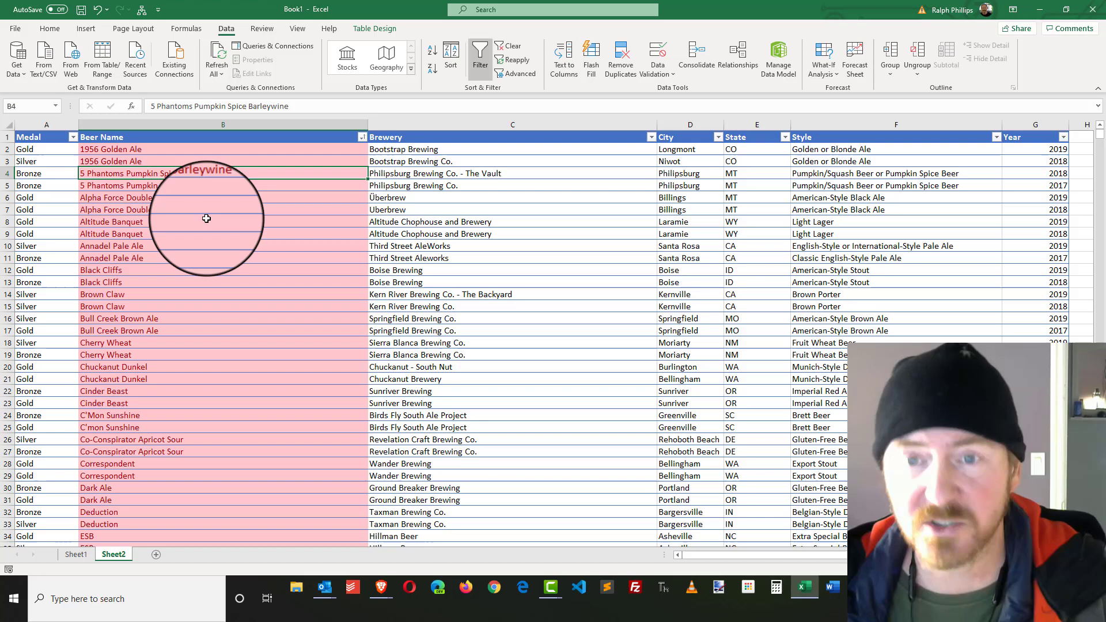
click(244, 208)
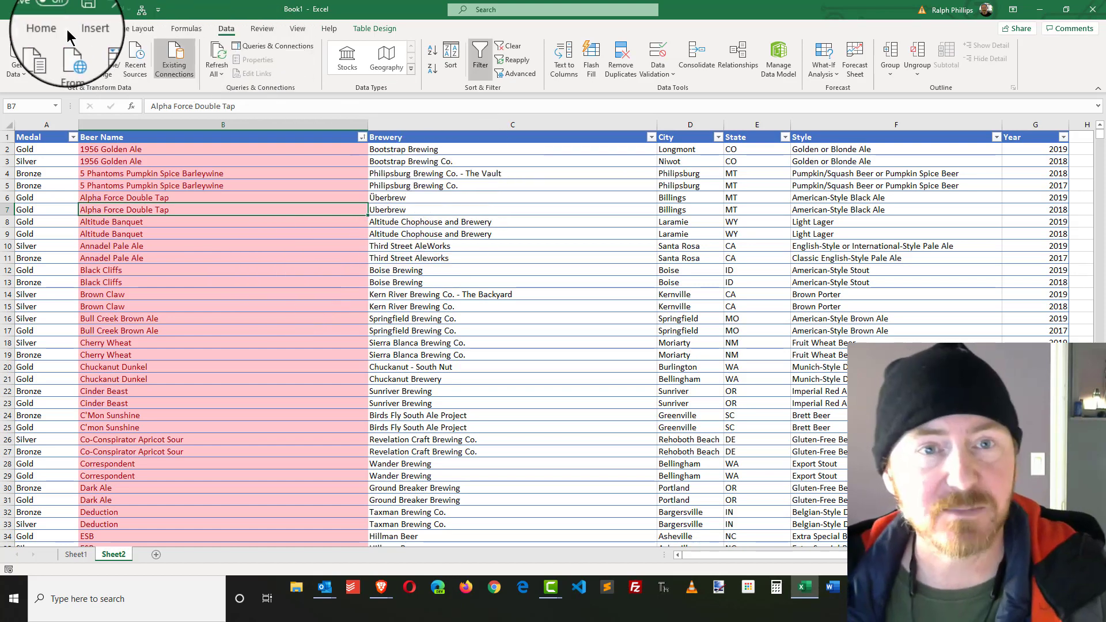
Step: Remove duplicate rows matched on Beer Name and Brewery only, deleting 48 rows
click(627, 70)
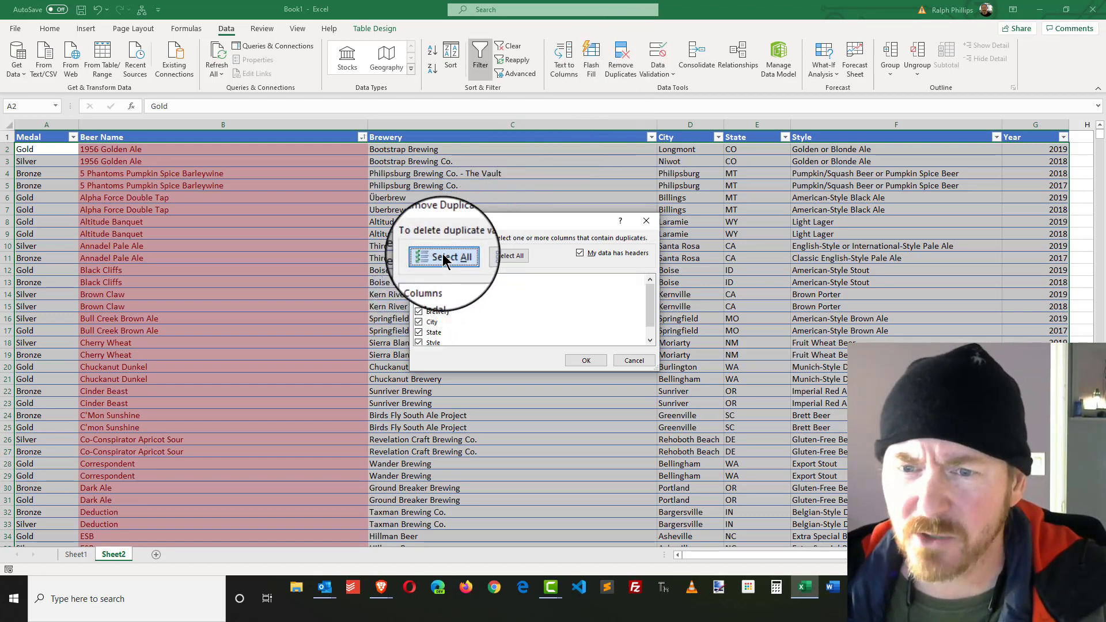
click(503, 257)
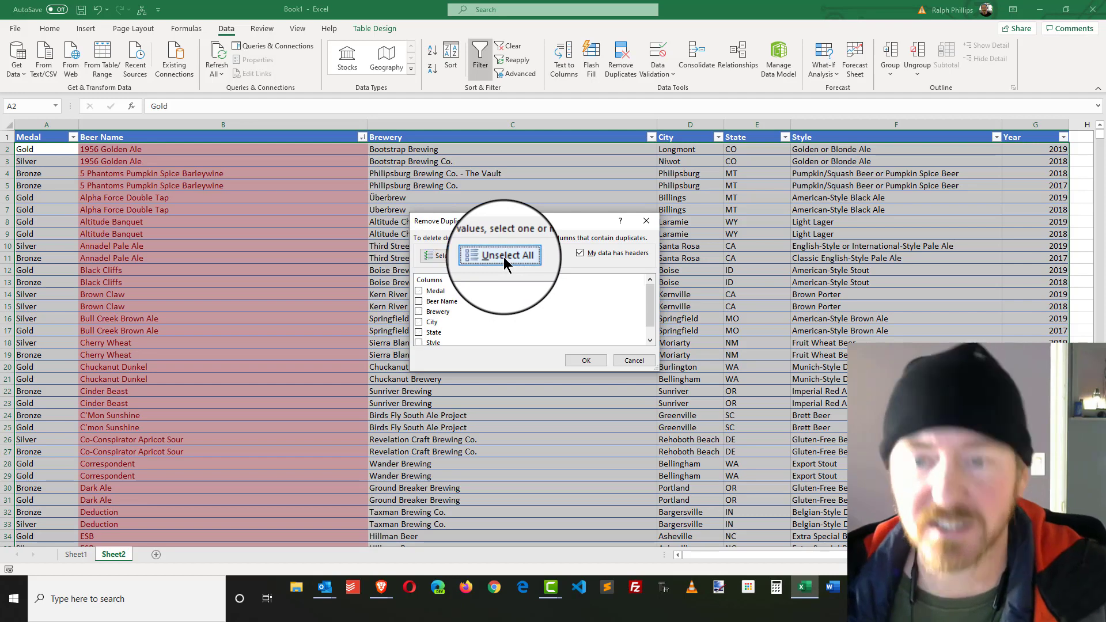
click(418, 302)
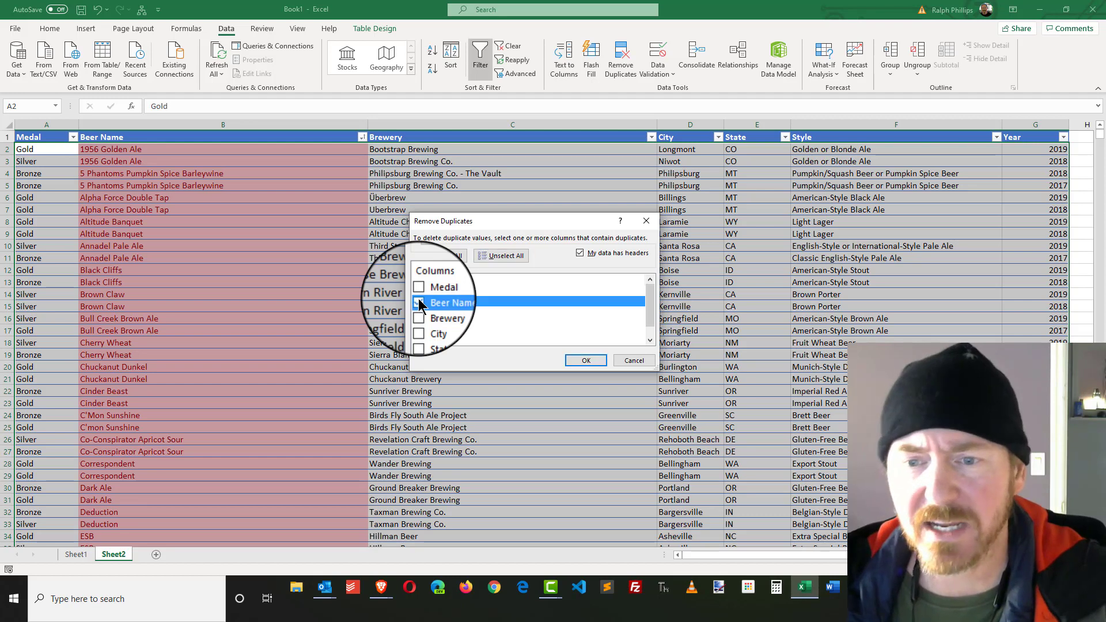
click(420, 311)
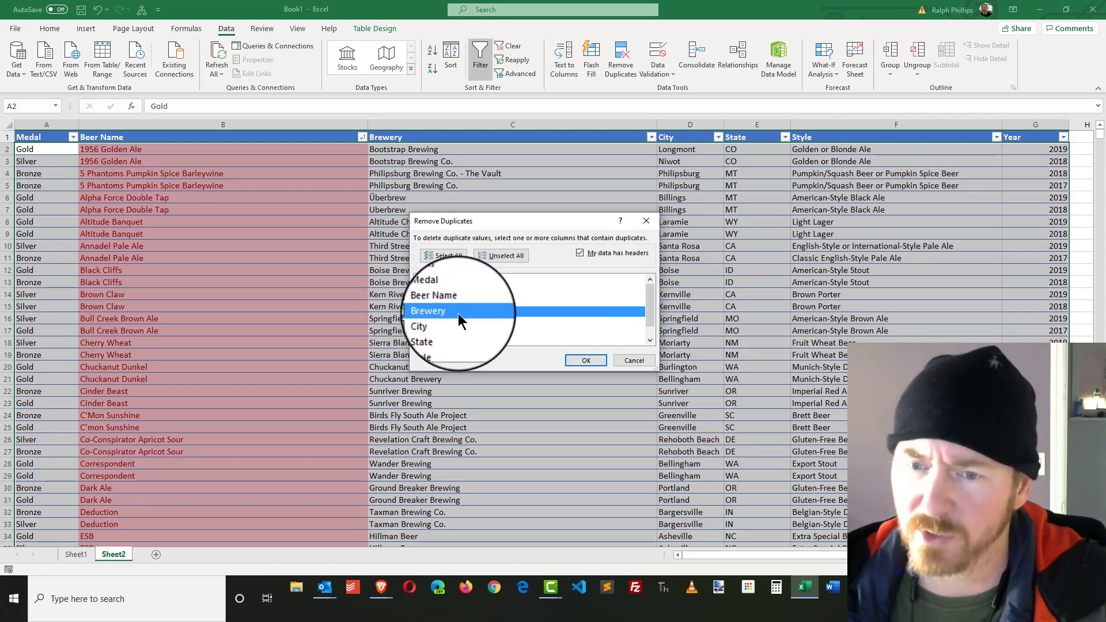
click(420, 314)
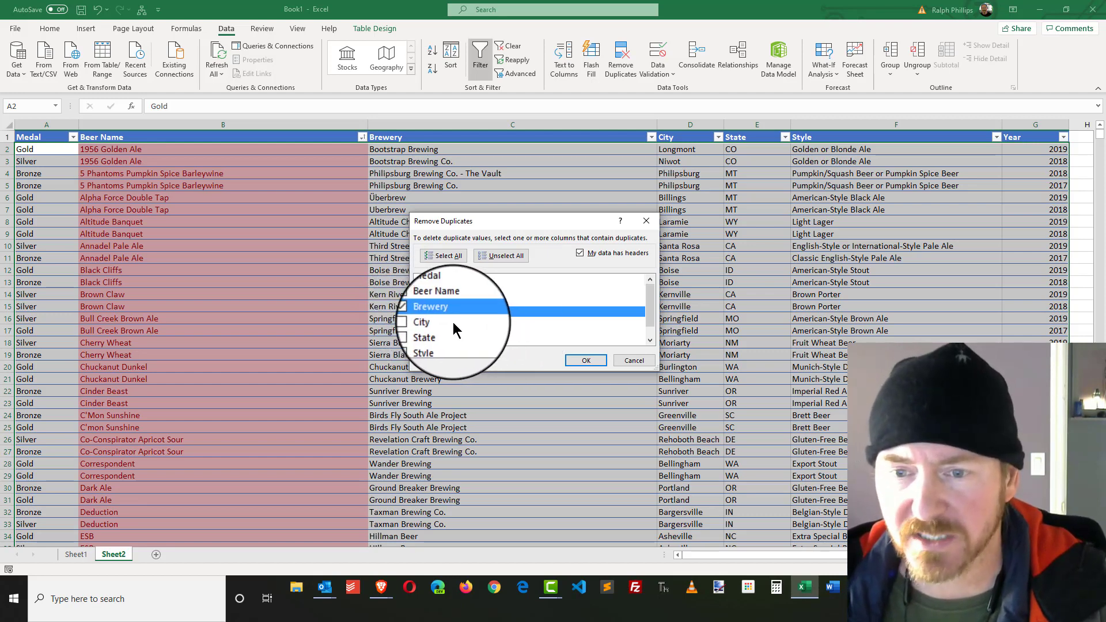
click(586, 359)
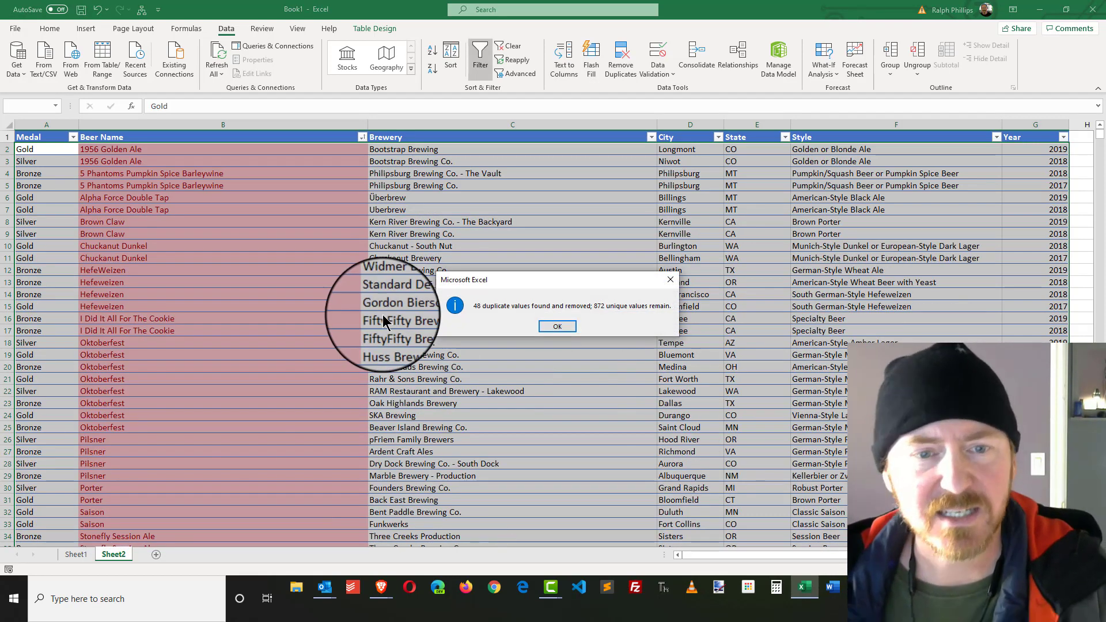
click(557, 326)
click(230, 209)
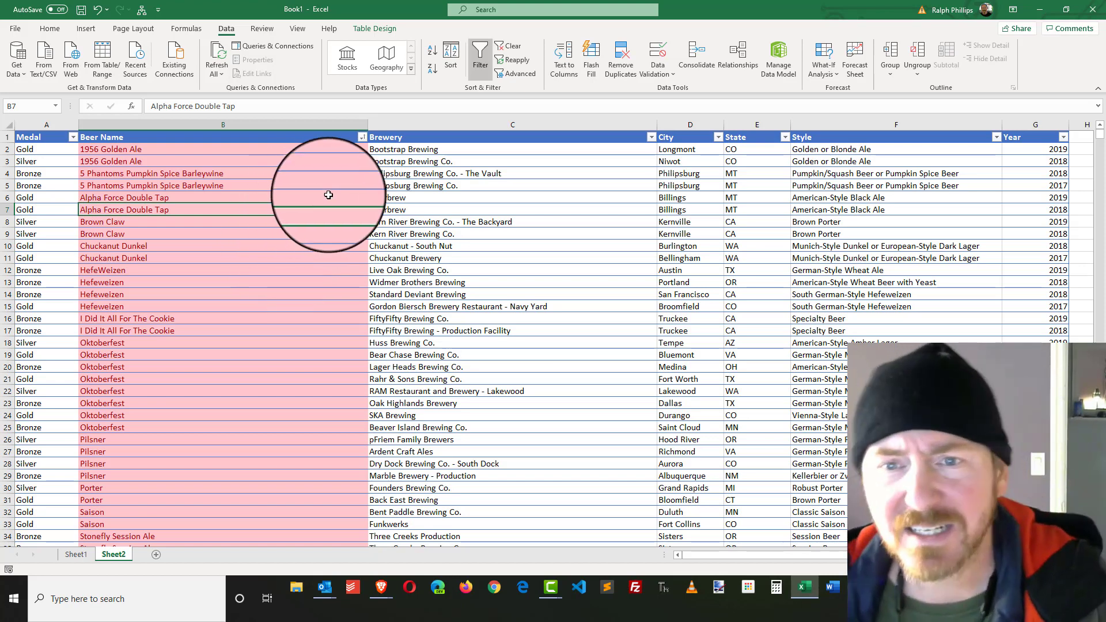
Step: Compare remaining highlighted pairs, like 1956 Golden Ale under Bootstrap Brewing versus Bootstrap Brewing Co
click(412, 151)
click(450, 163)
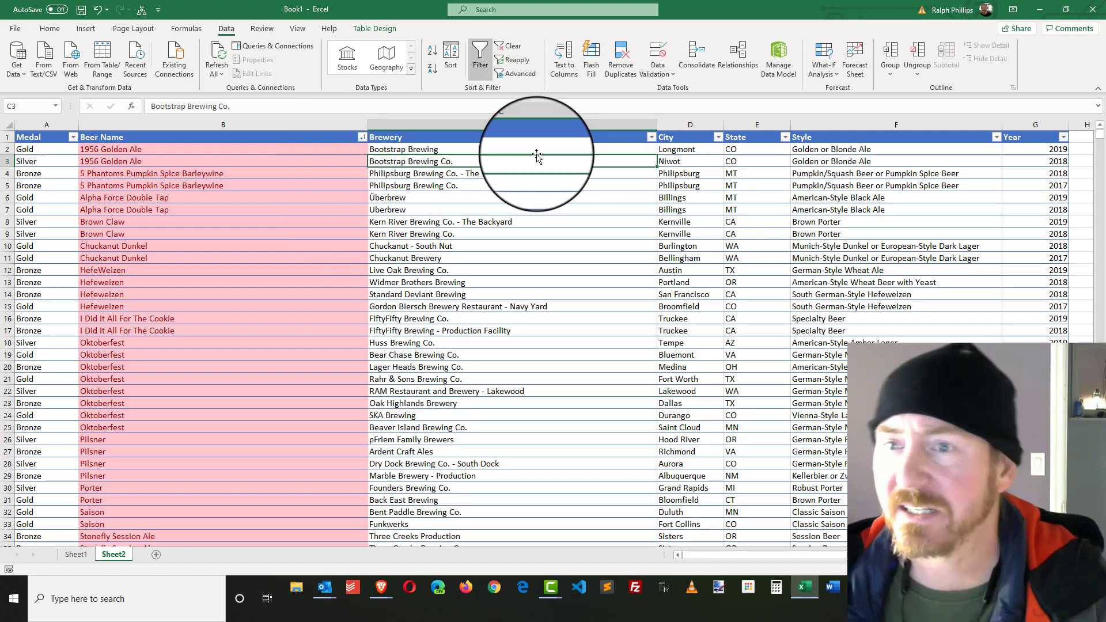
click(289, 221)
click(250, 186)
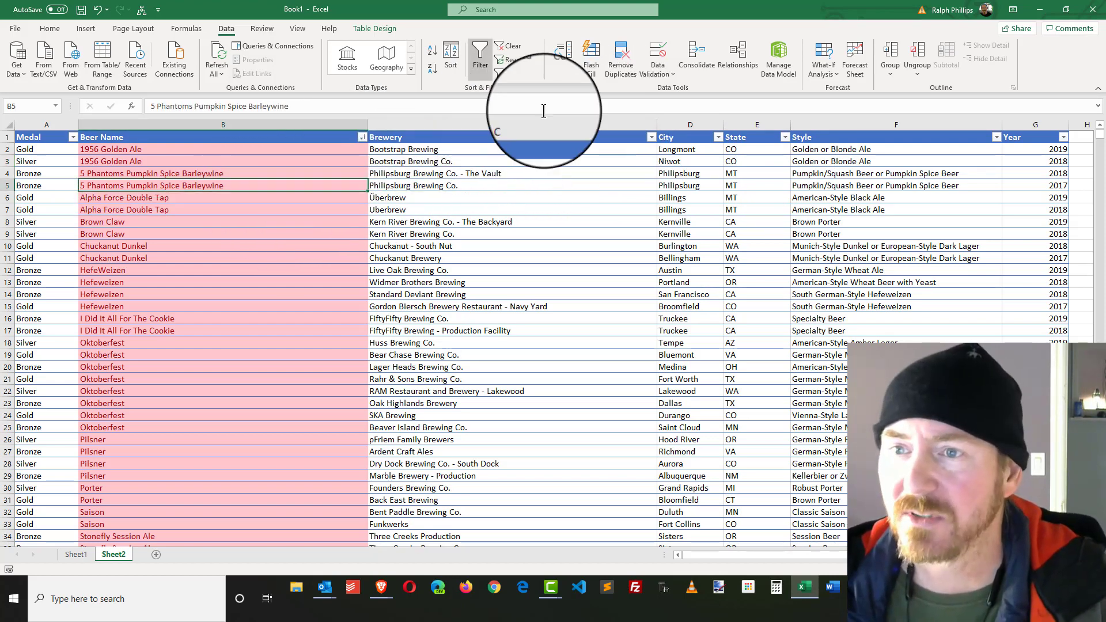
Step: Remove duplicates matched on Beer Name, City, State and Style, deleting 6 rows to leave 866
click(622, 62)
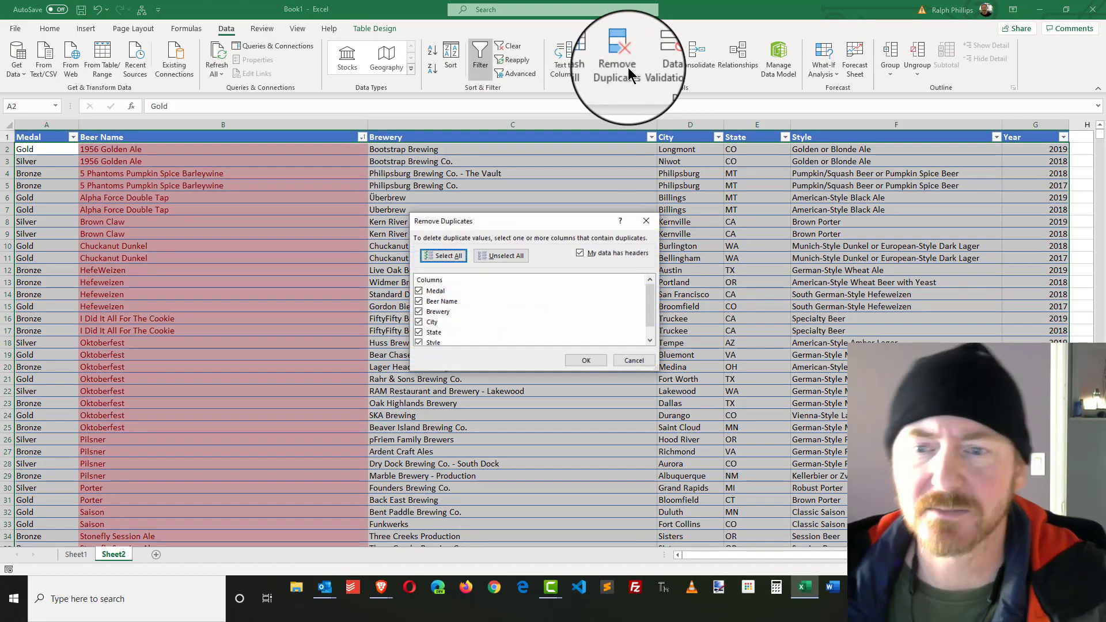
click(506, 256)
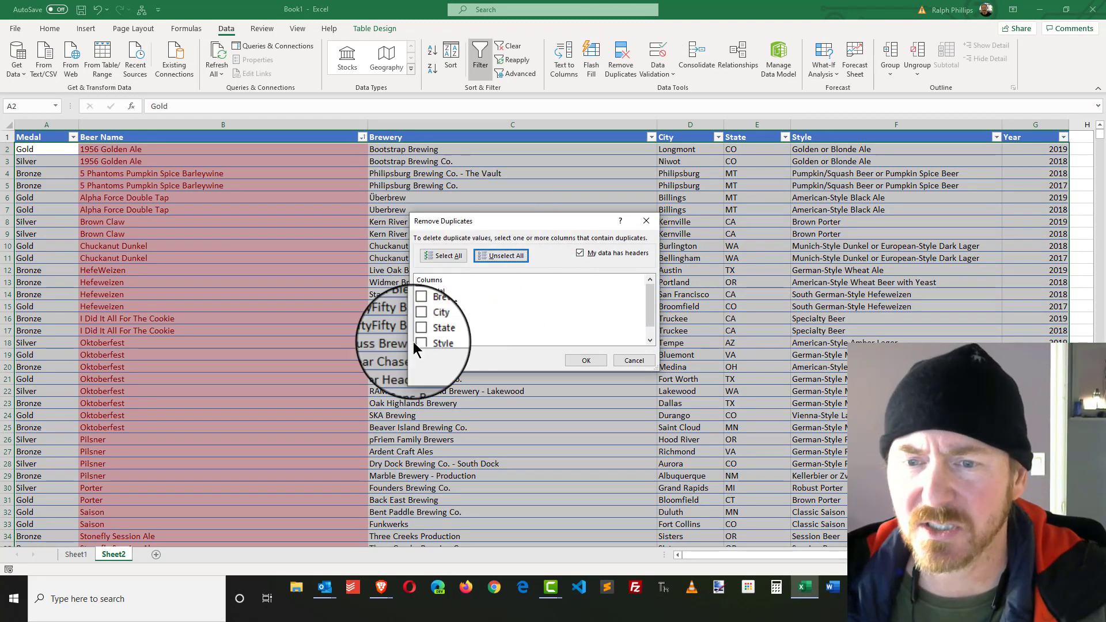
click(418, 303)
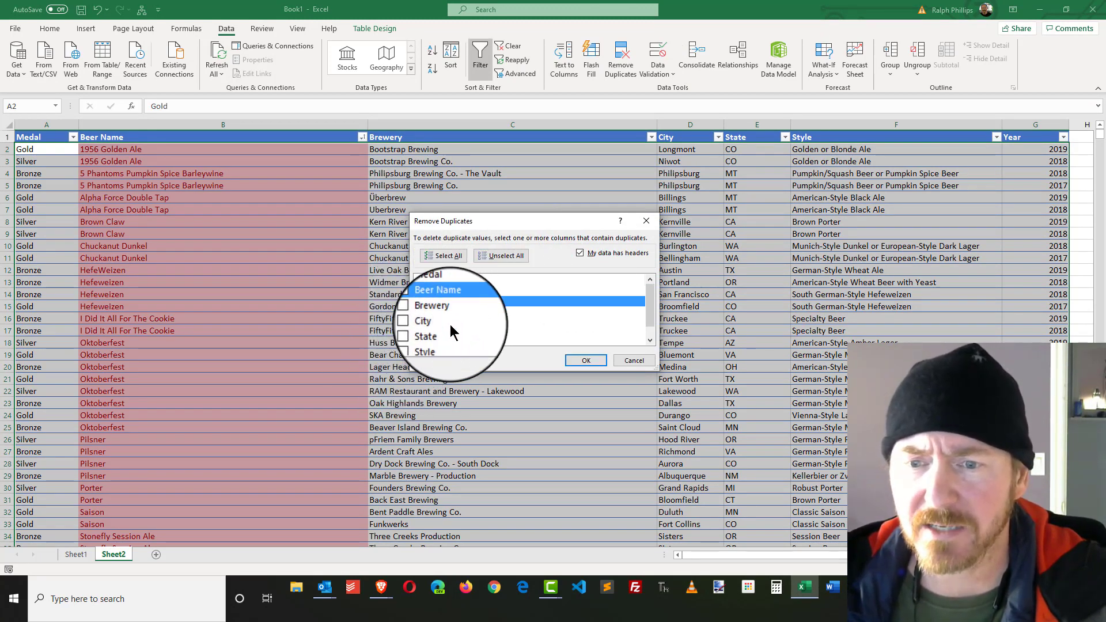
click(419, 323)
click(418, 331)
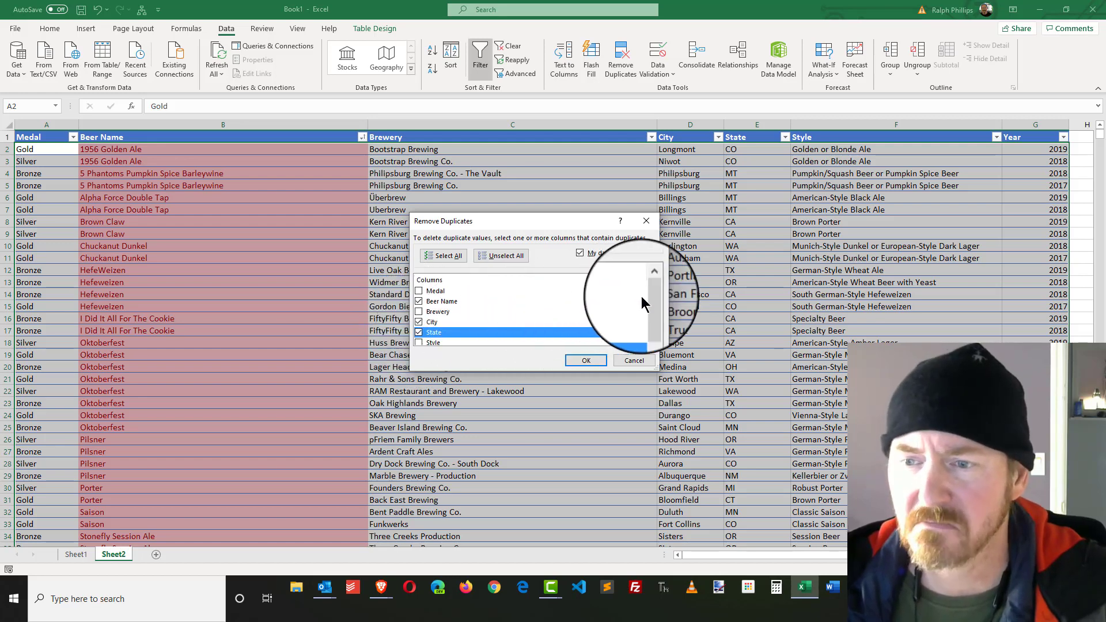
scroll(652, 302, down, 1)
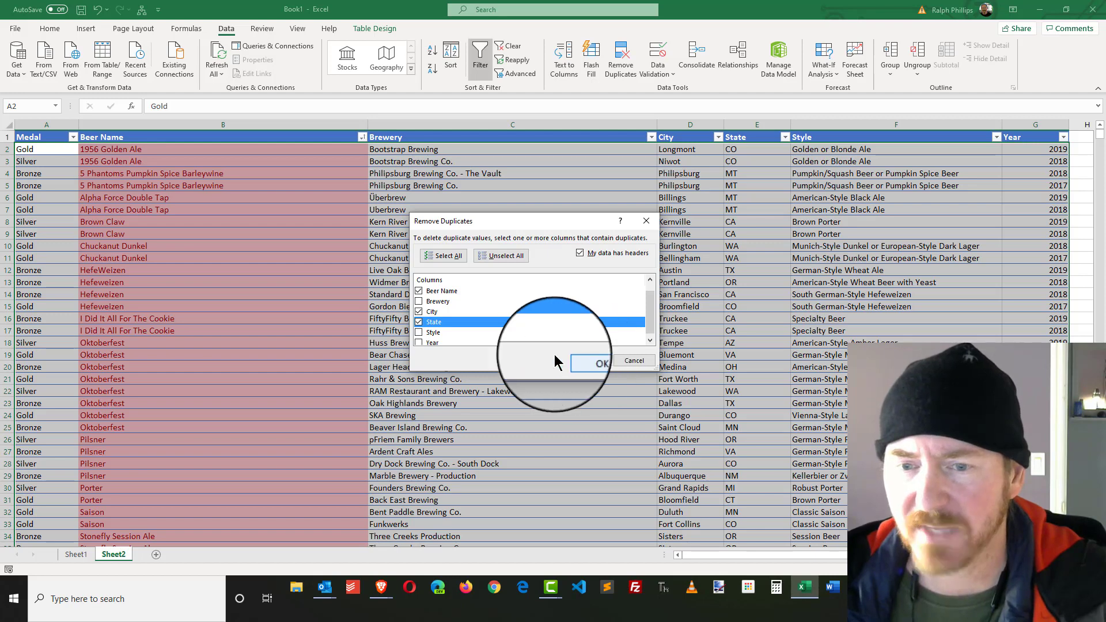
click(420, 334)
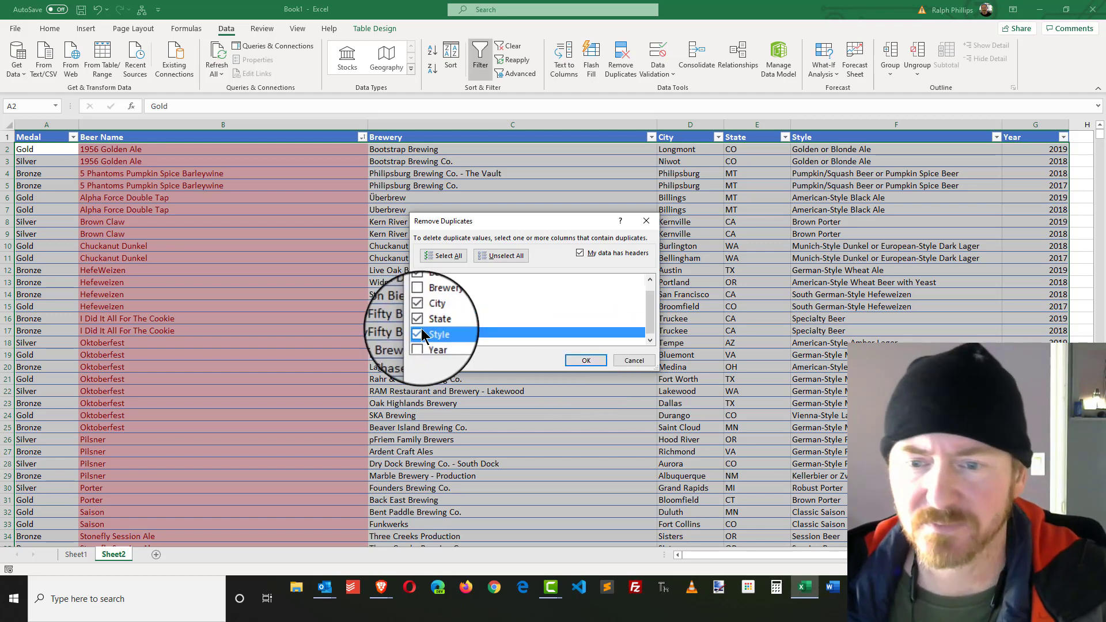
click(587, 361)
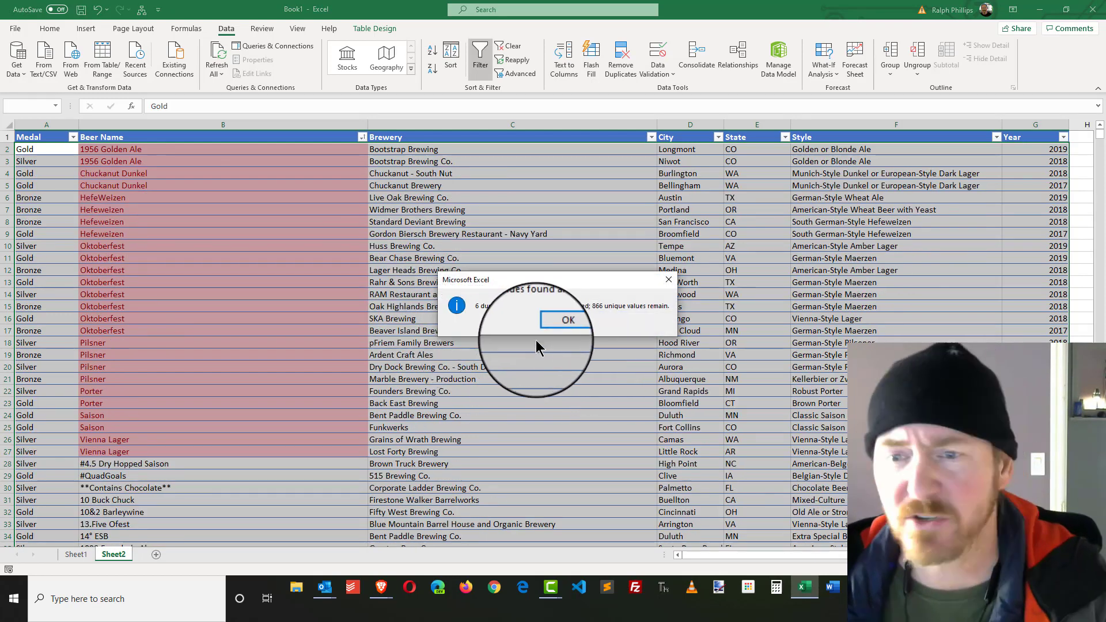
click(560, 327)
Step: Compare the Hefeweizen, Oktoberfest and second 1956 Golden Ale entries and their breweries
click(258, 185)
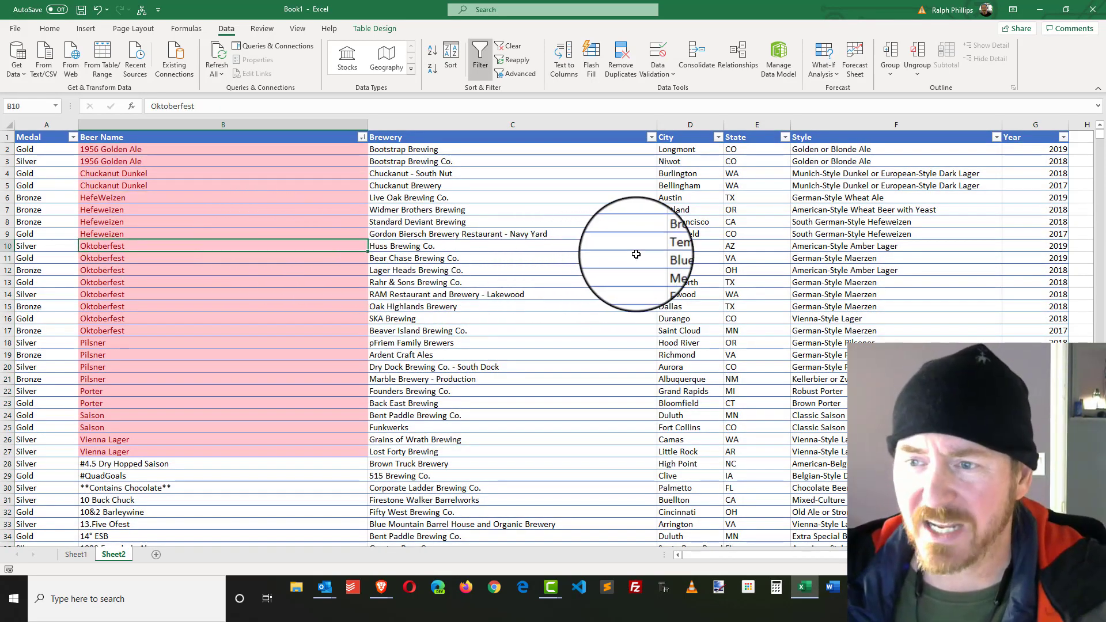
drag(150, 220, 151, 229)
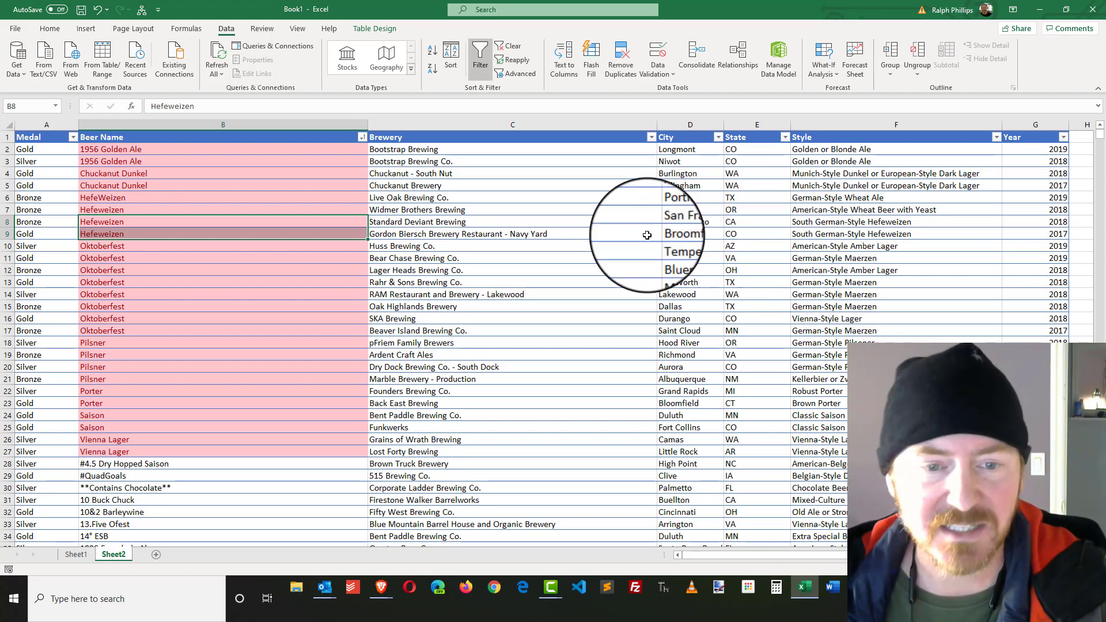
click(316, 319)
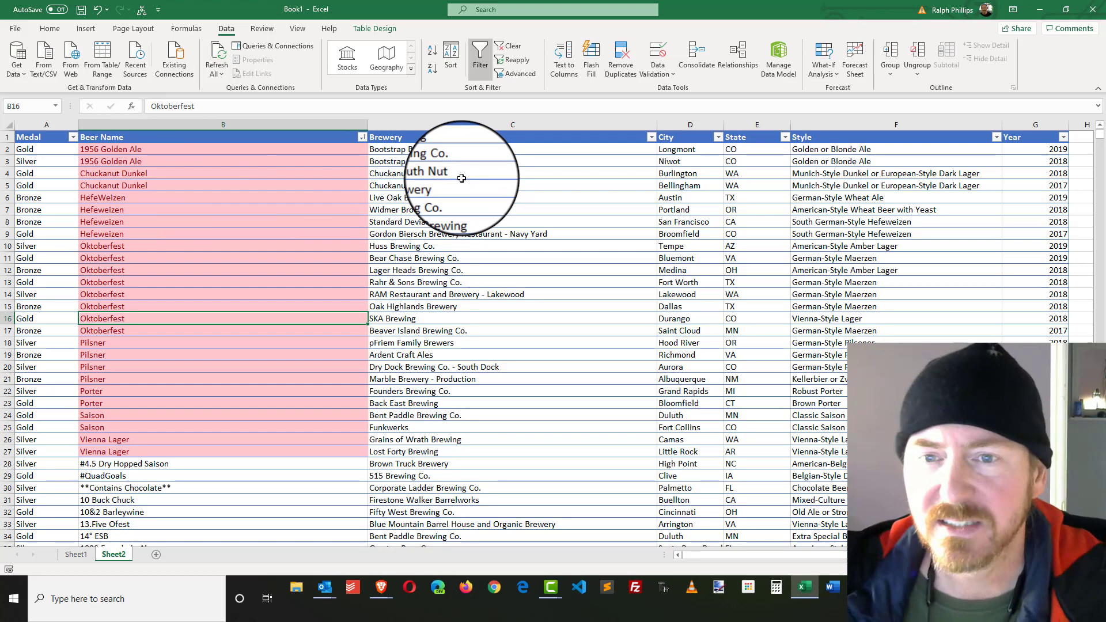
click(452, 162)
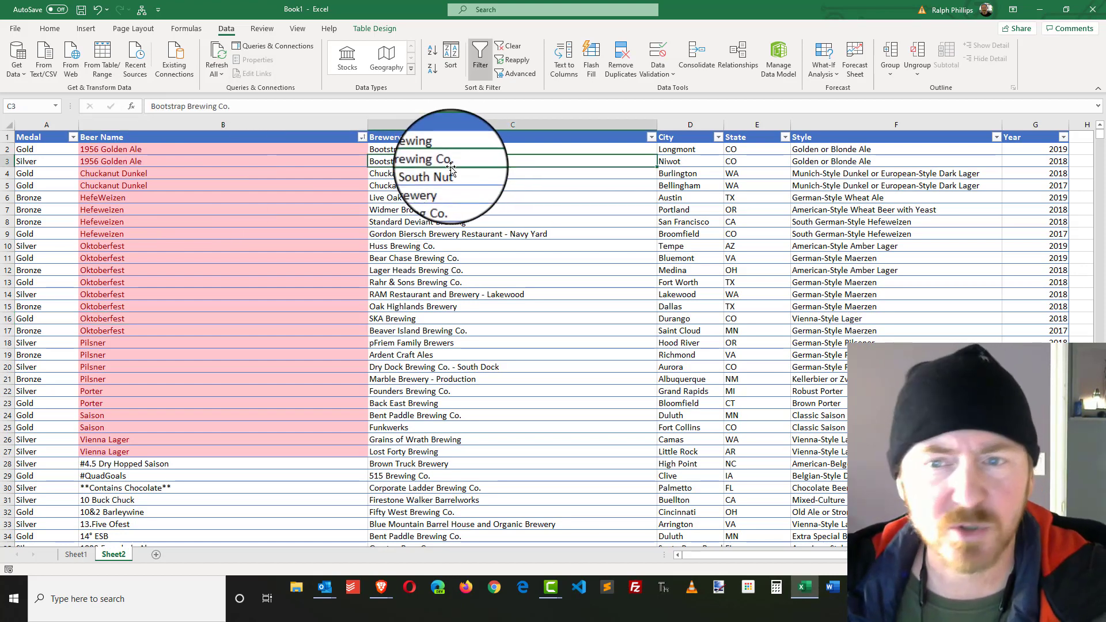
click(201, 197)
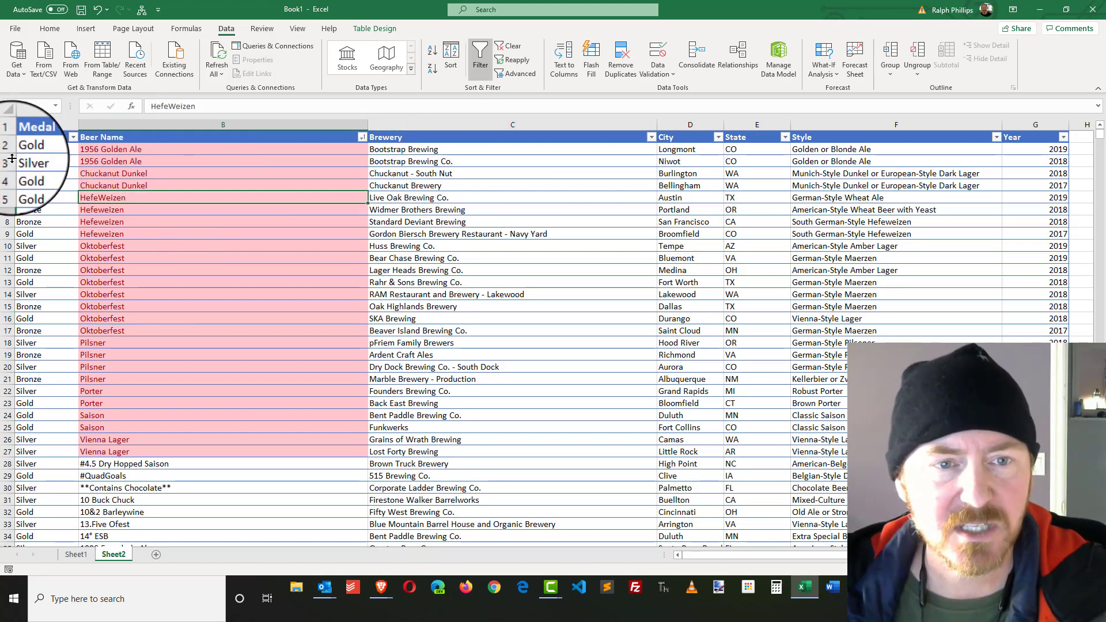
Step: Delete the duplicate 1956 Golden Ale row 3 and the duplicate Chuckanut Dunkel row
click(7, 161)
right_click(7, 162)
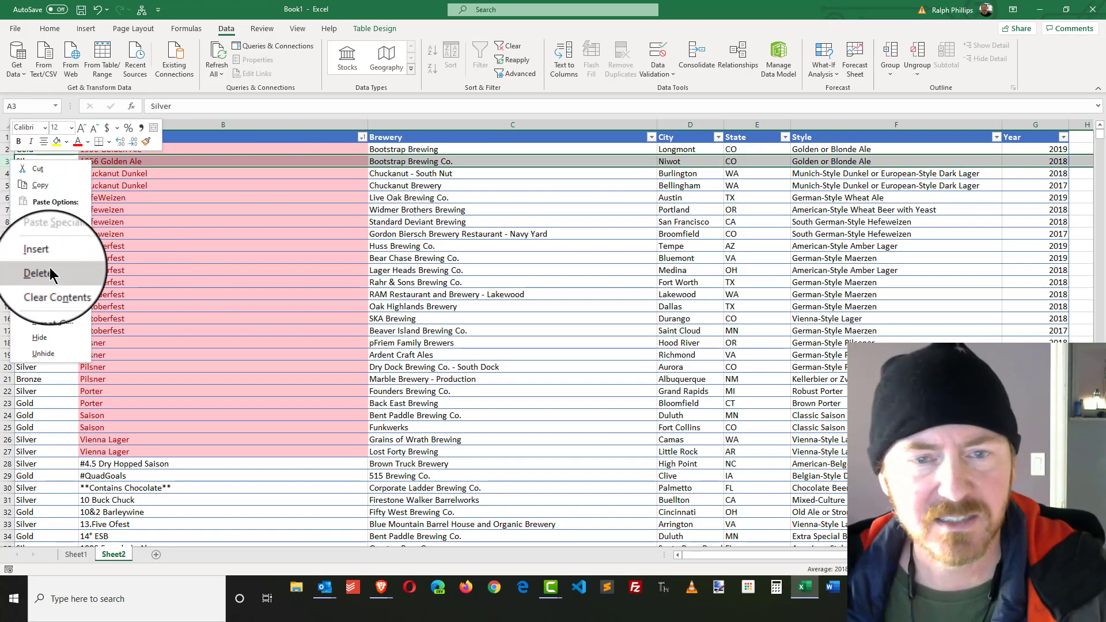
key(Escape)
key(ctrl+minus)
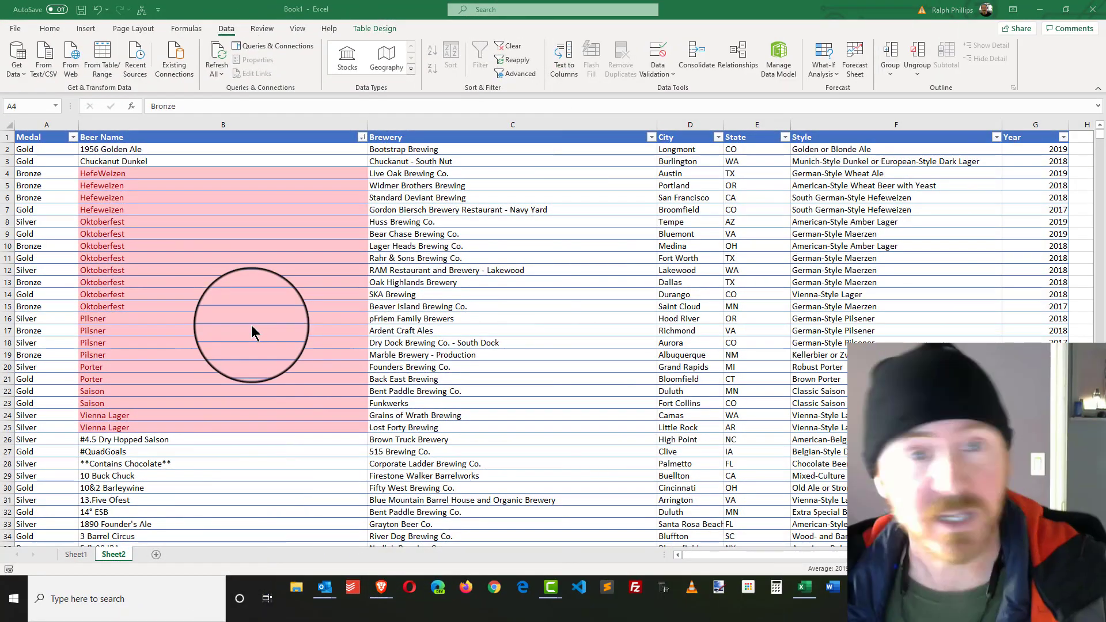
key(shift+space)
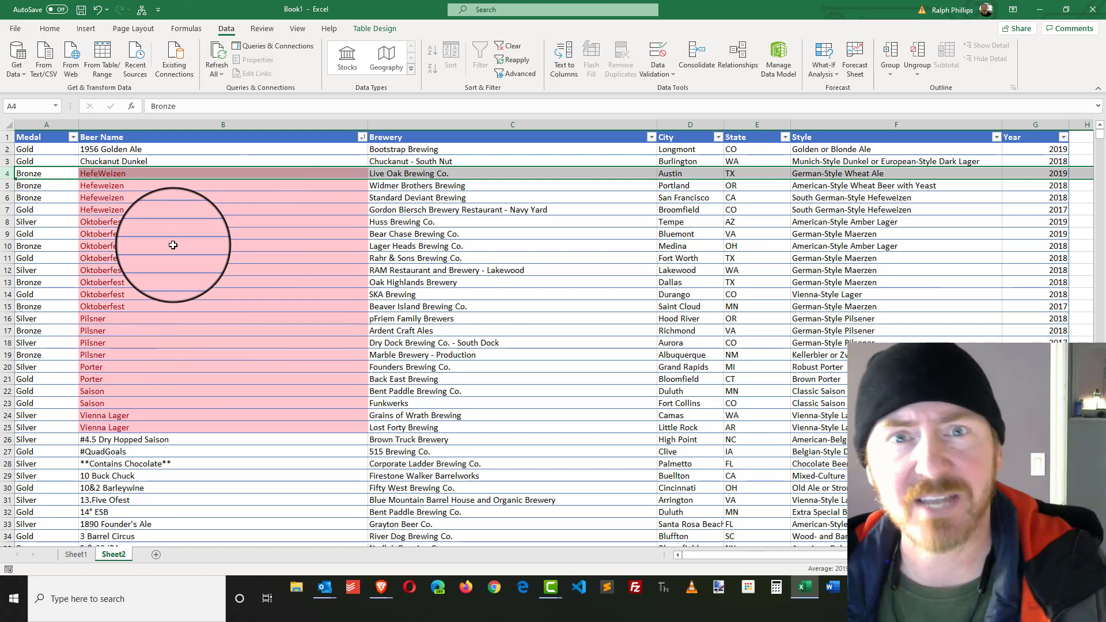
Step: Delete the Duplicate Values rule in Manage Rules, clearing the light red fill from Beer Name
click(50, 27)
click(491, 68)
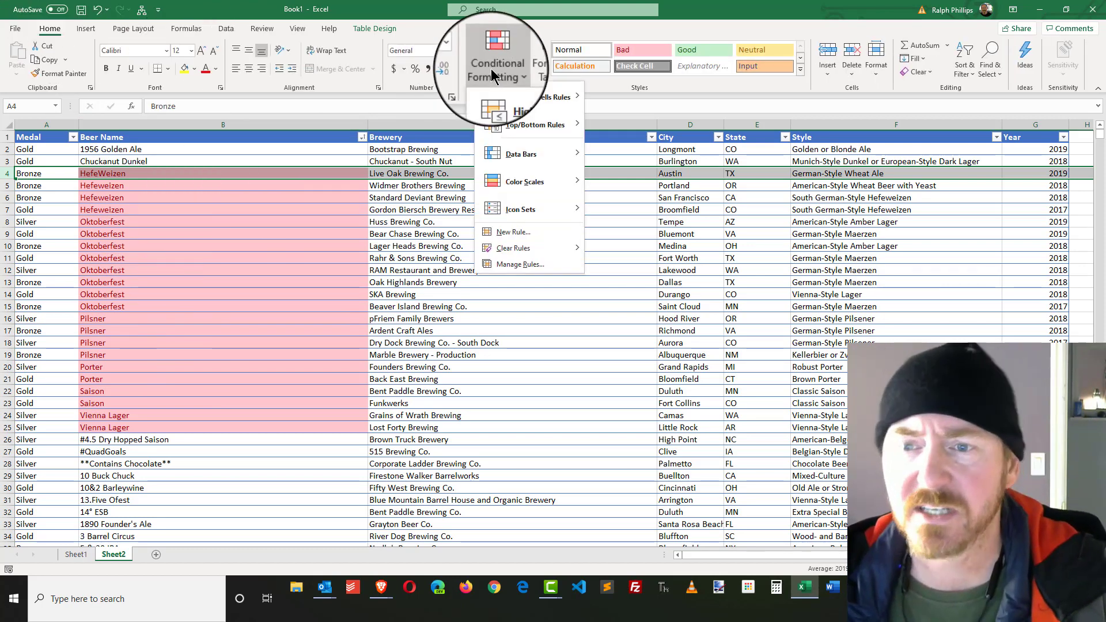
click(524, 266)
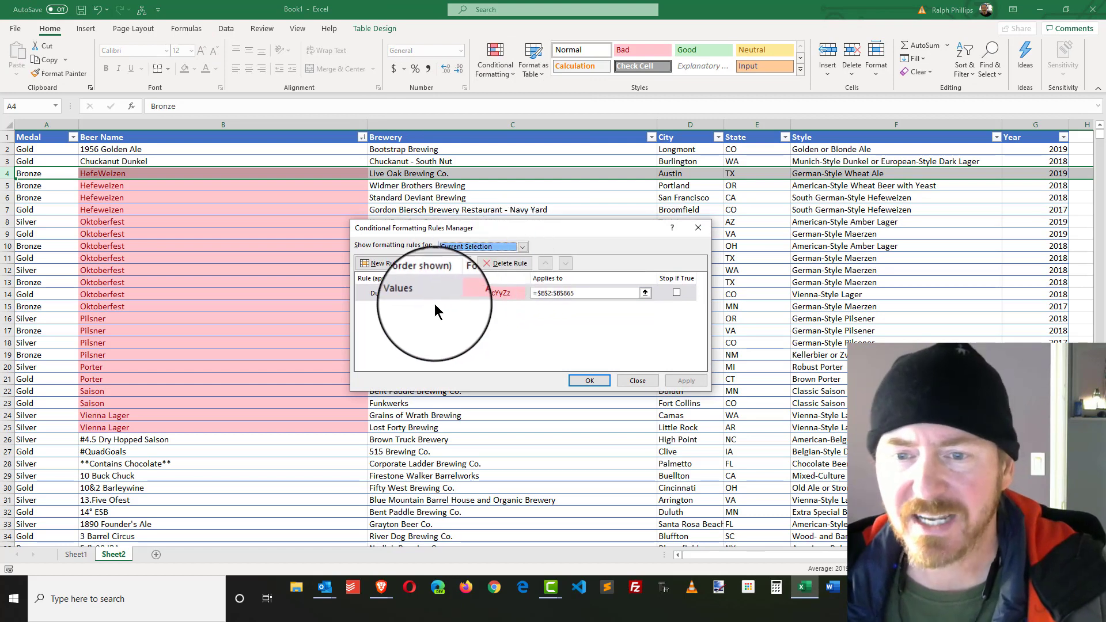
click(425, 294)
click(503, 264)
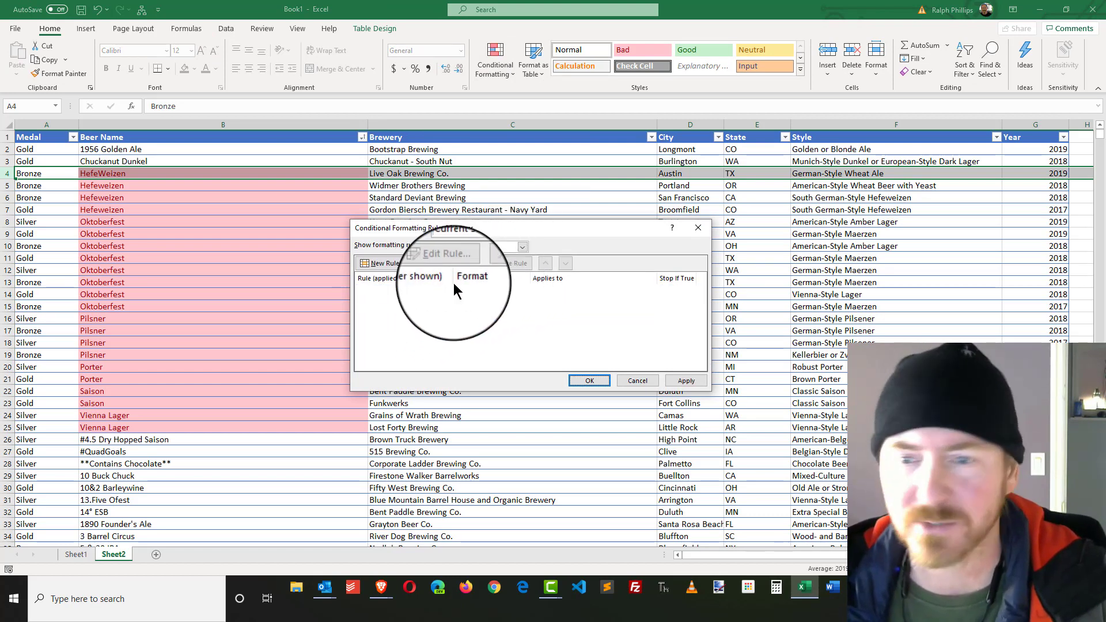
click(589, 381)
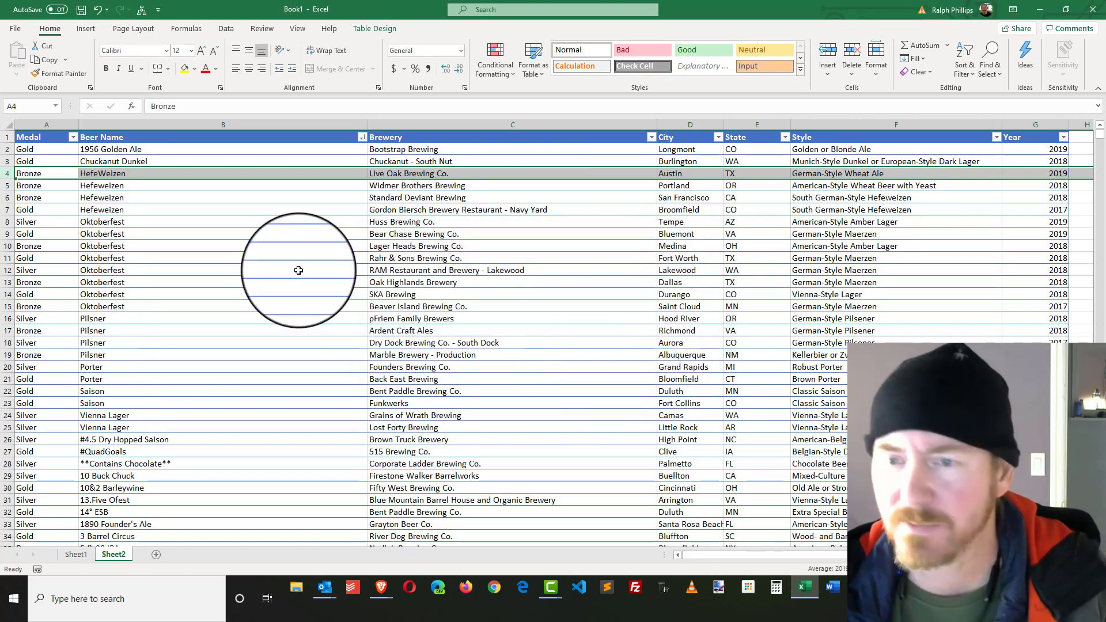
click(298, 270)
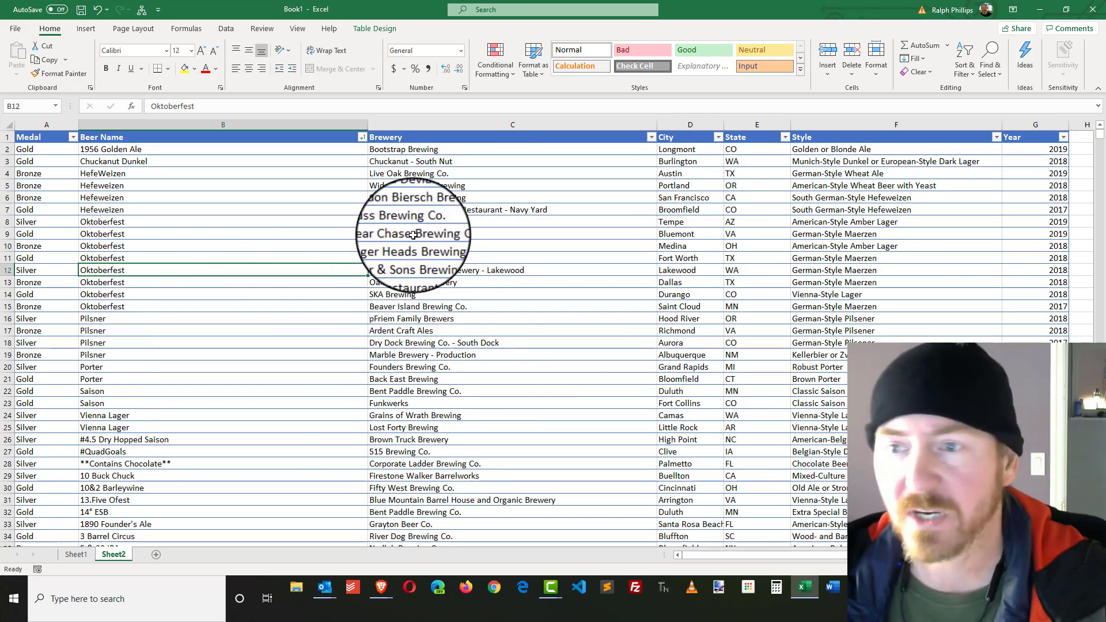
Step: In the custom Sort dialog, delete the two existing sort levels and add three new ones
click(226, 30)
click(447, 53)
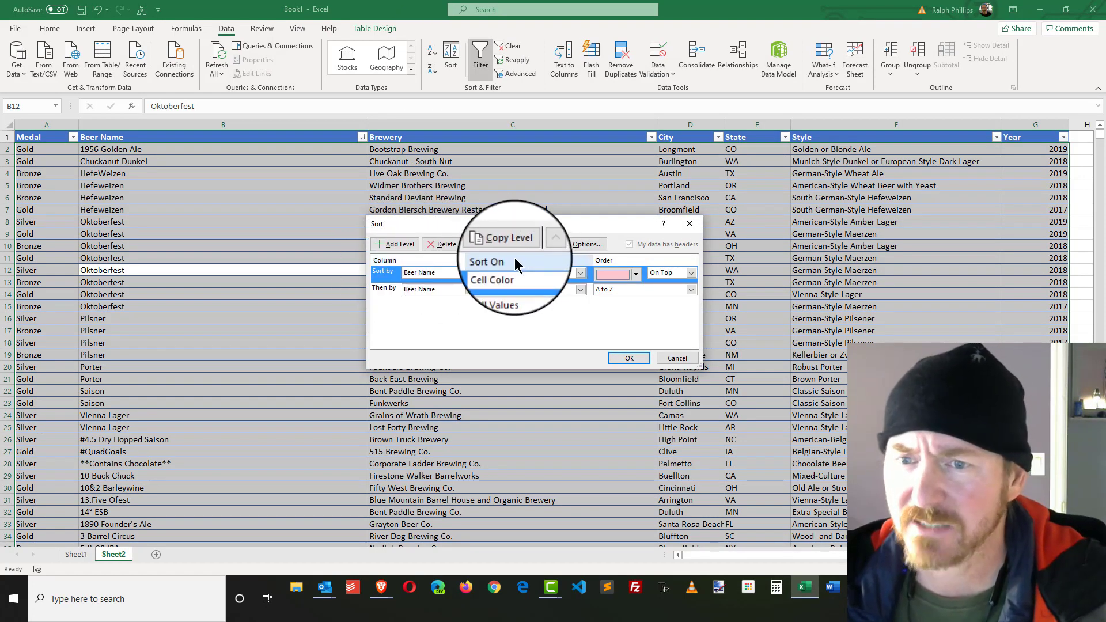
click(455, 245)
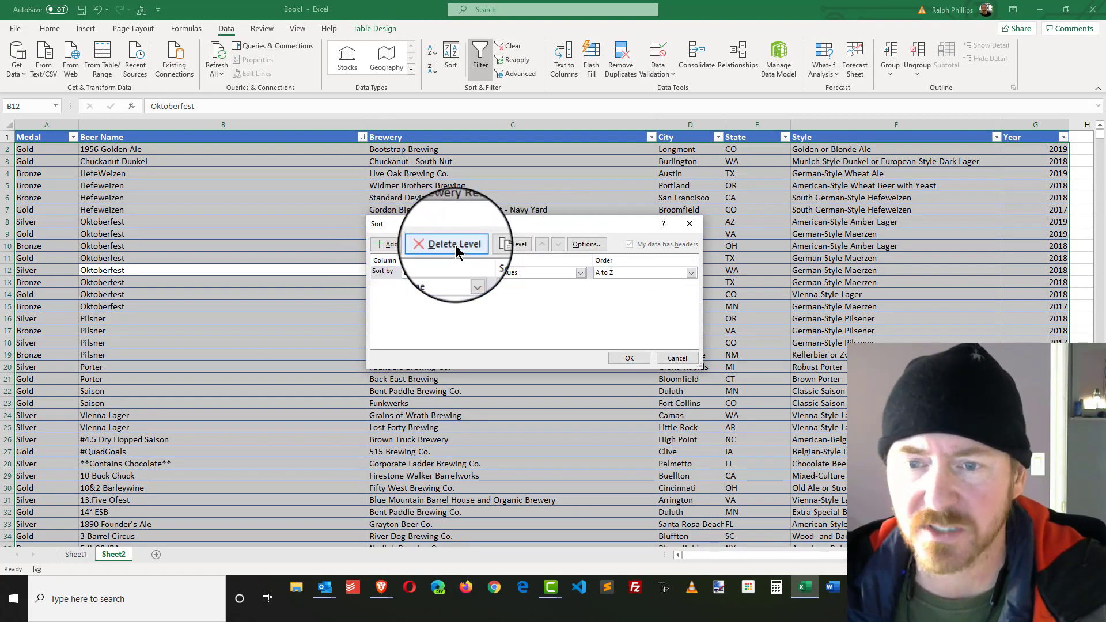
click(455, 245)
click(401, 245)
click(401, 245)
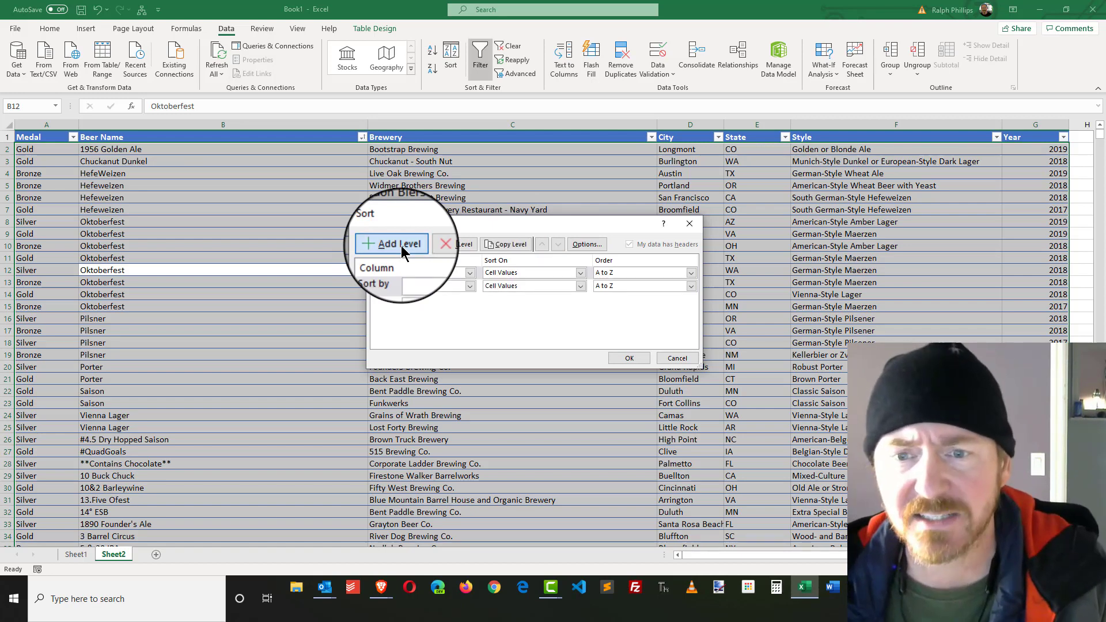
click(400, 246)
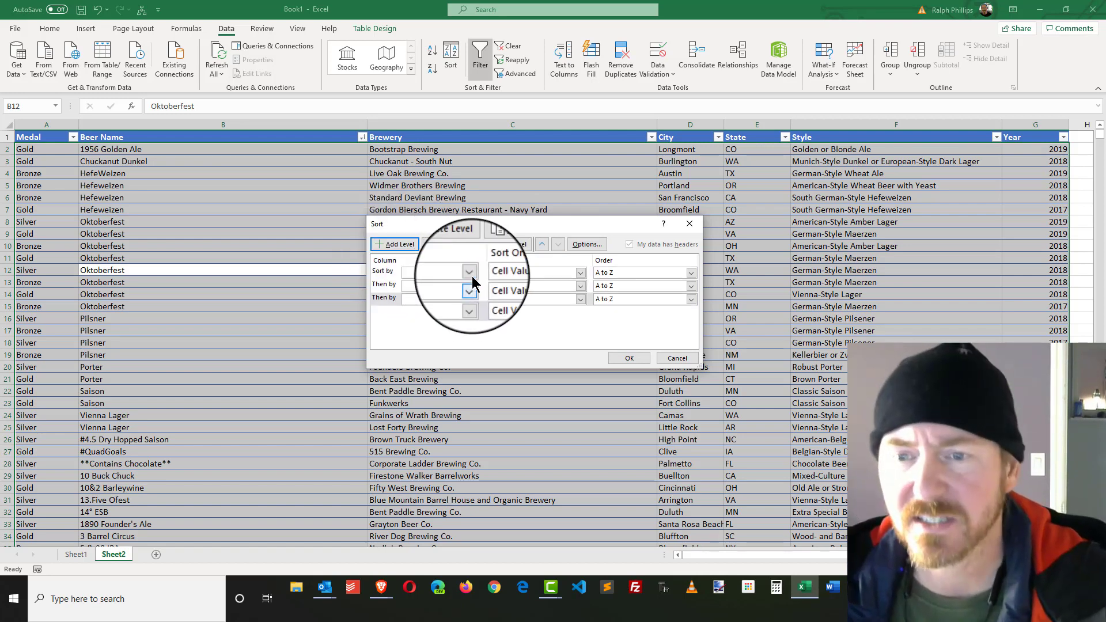
Step: Set the three levels to State, City and Brewery, A to Z, and apply the sort
click(443, 273)
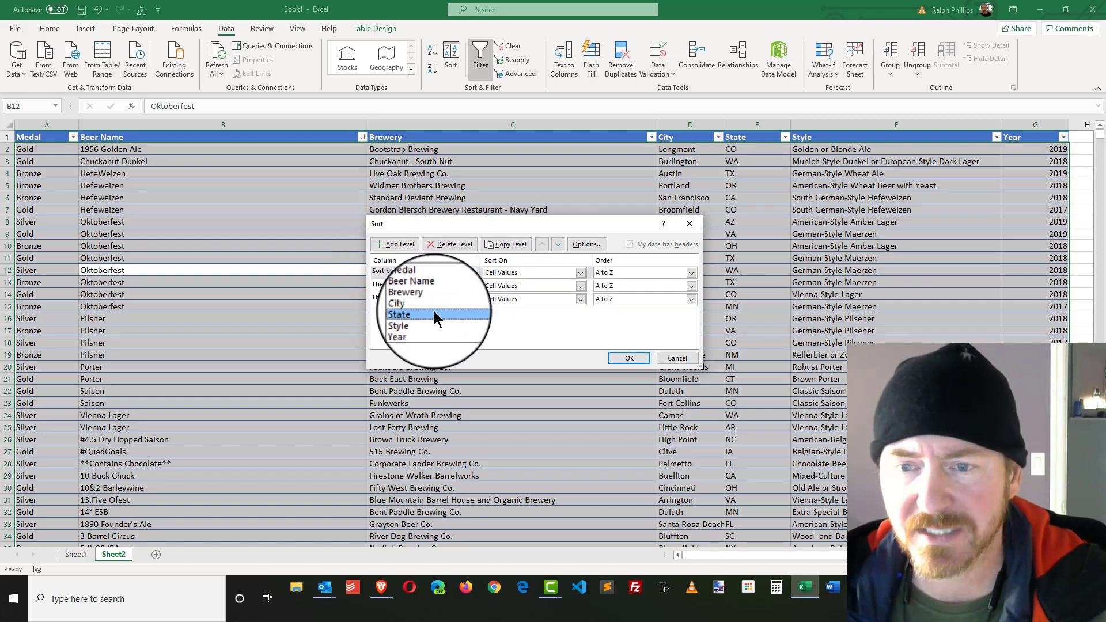
click(433, 311)
click(541, 274)
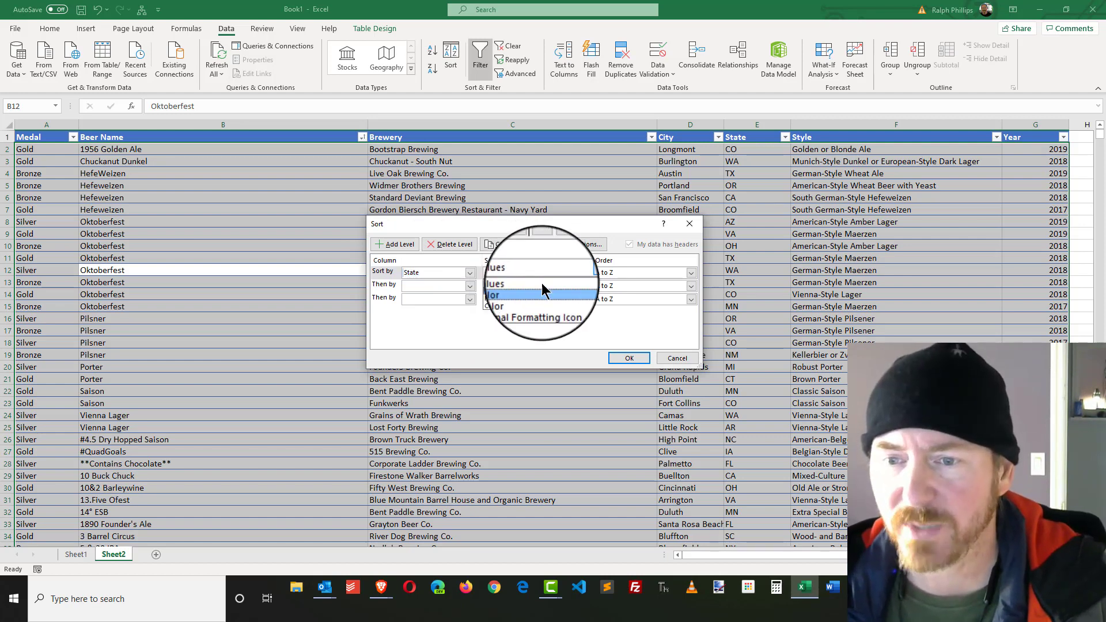
click(455, 286)
click(426, 319)
click(422, 298)
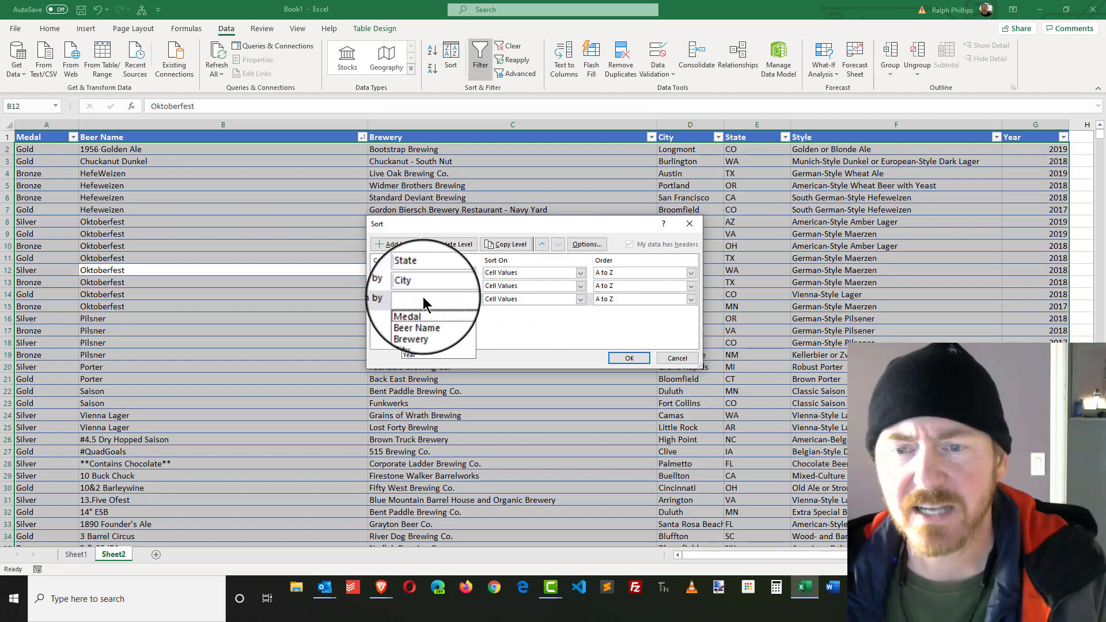
click(430, 325)
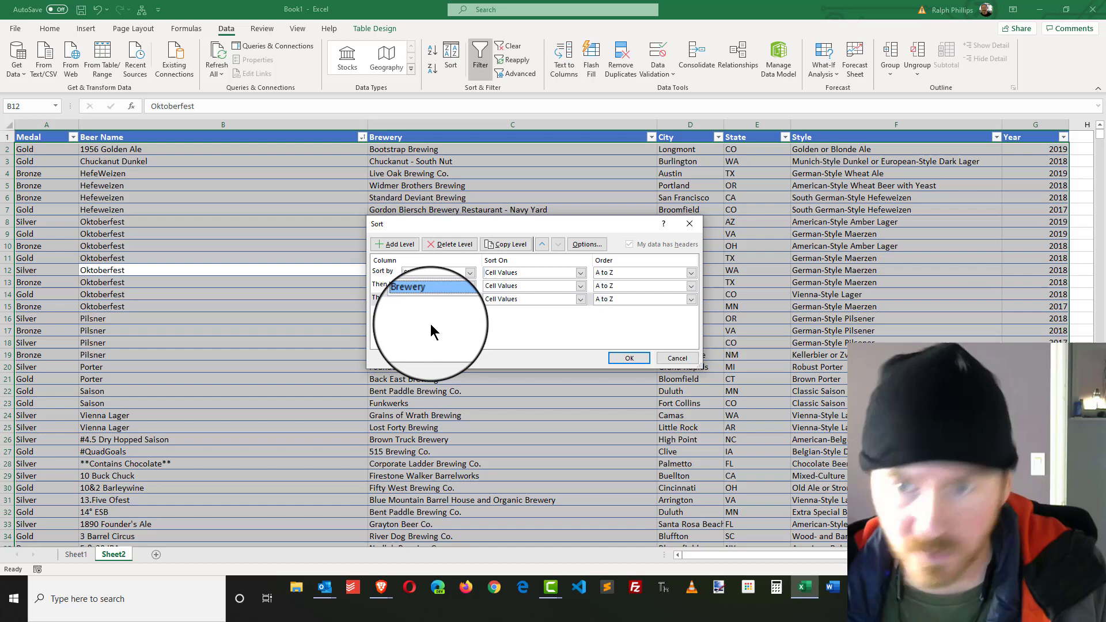
click(640, 356)
click(590, 310)
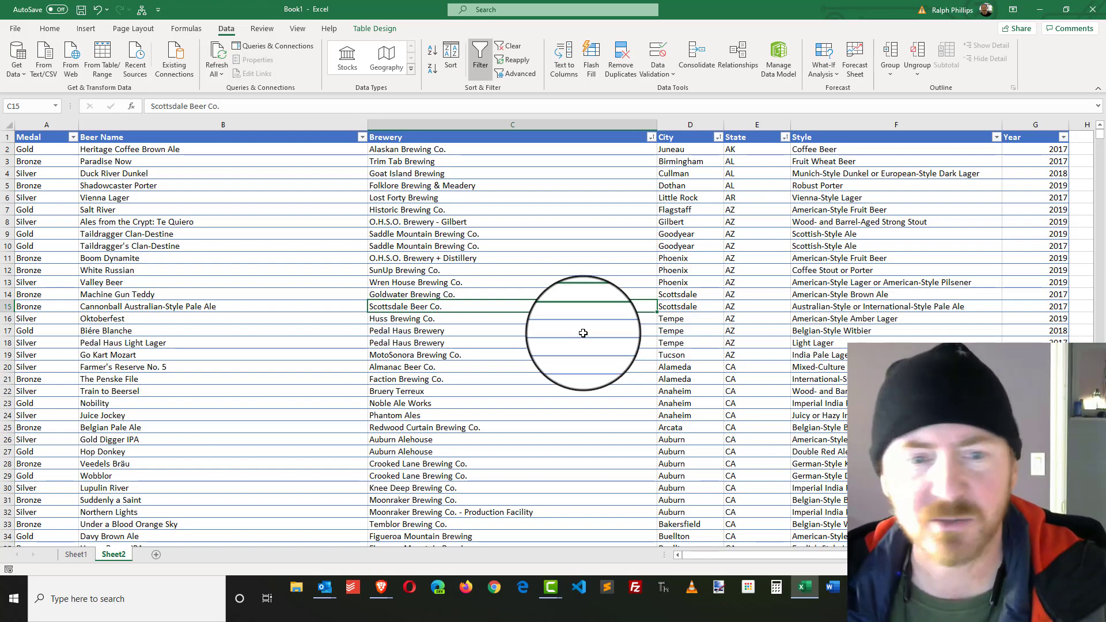
scroll(532, 315, down, 8)
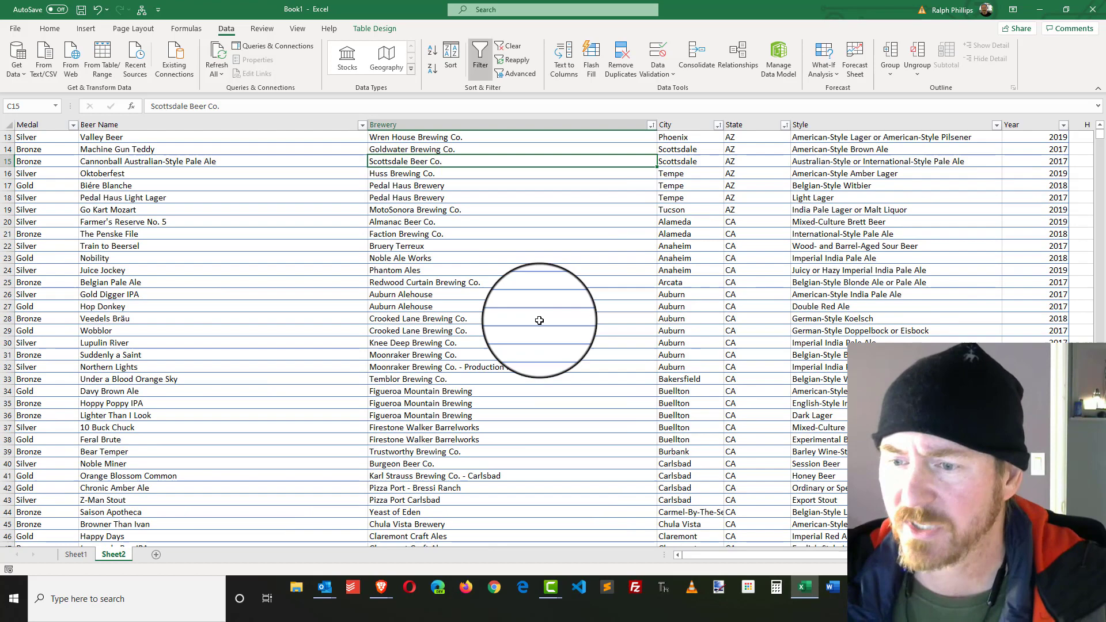
scroll(542, 323, down, 2)
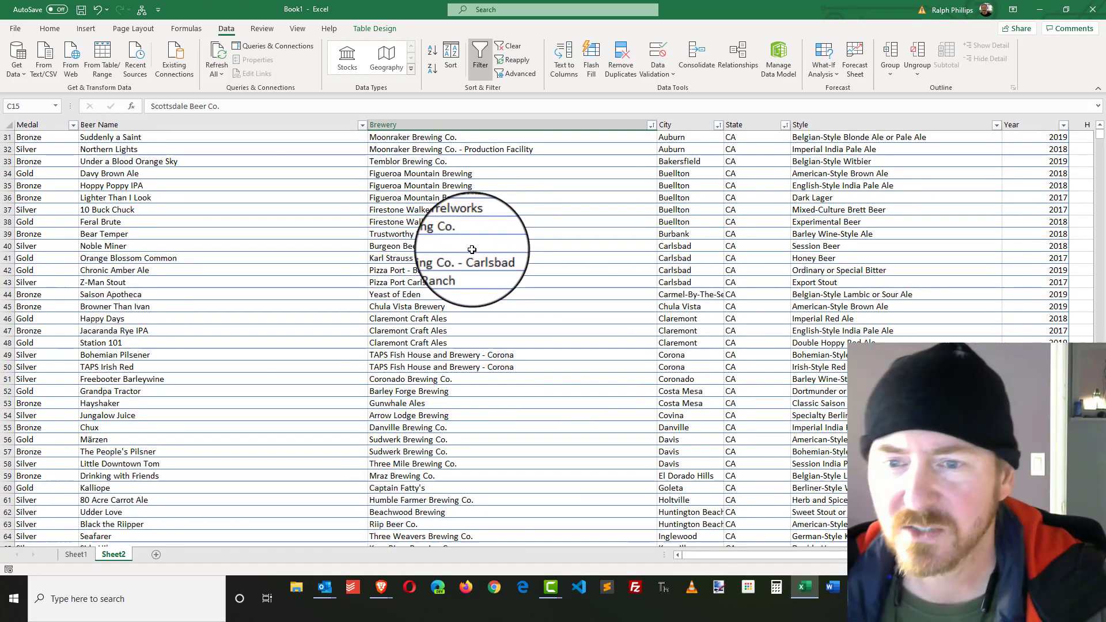
drag(468, 246, 463, 286)
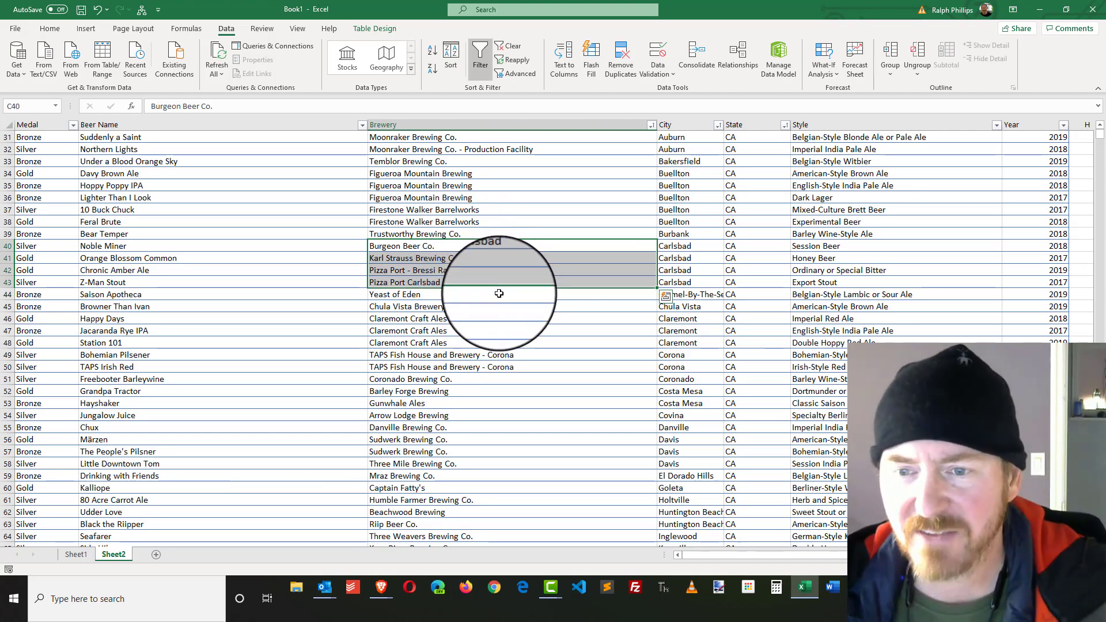
click(500, 293)
scroll(497, 293, up, 6)
scroll(497, 293, up, 4)
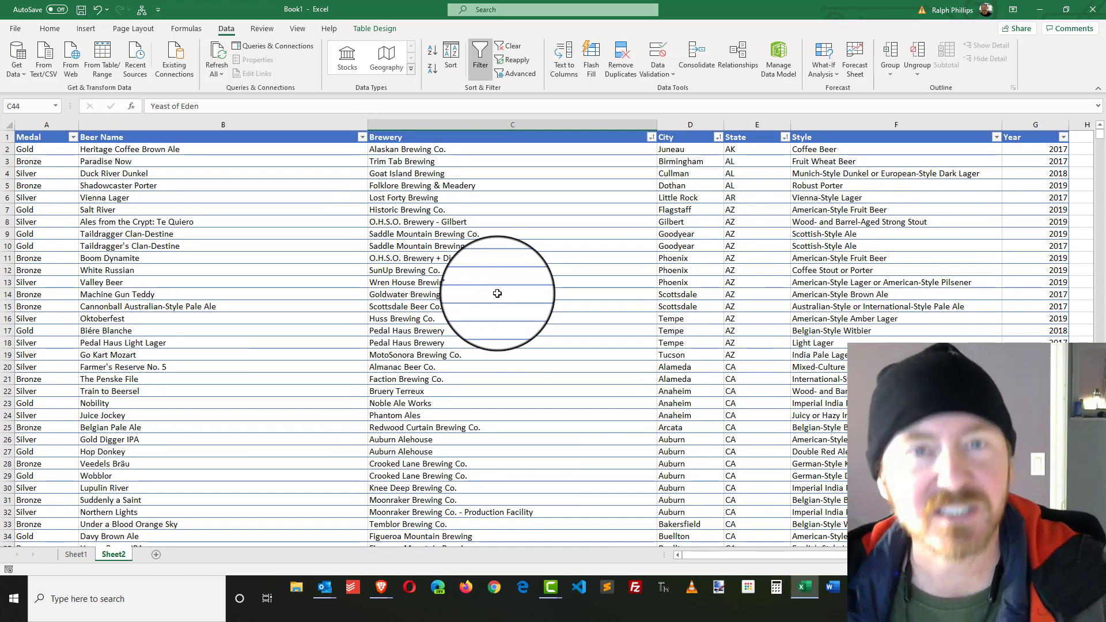